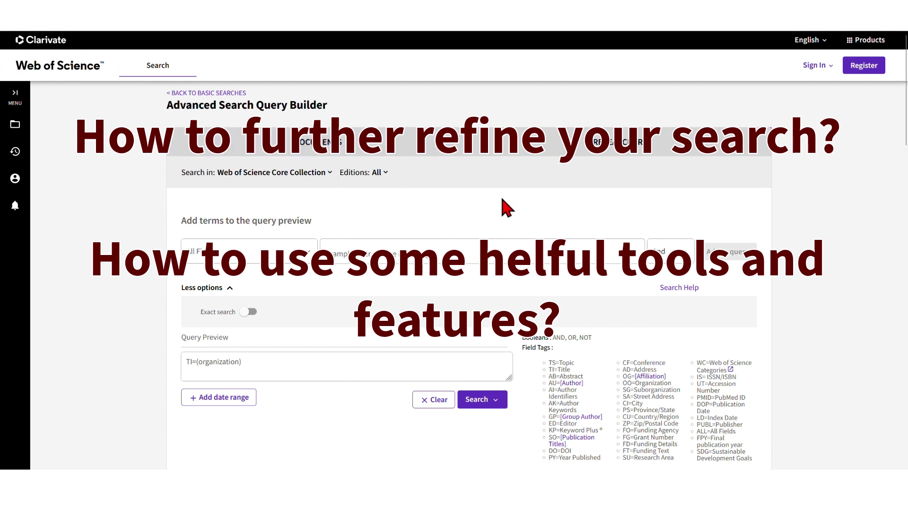
scroll(508, 210, "down", 1)
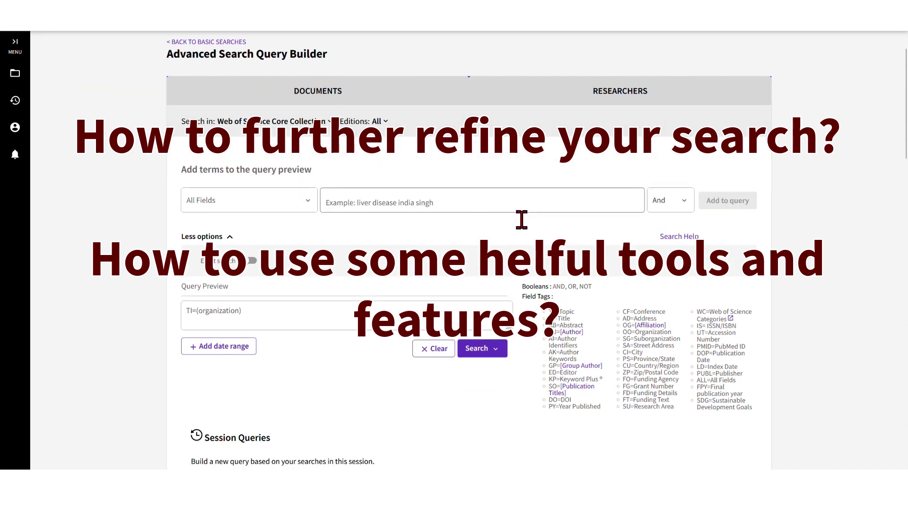
scroll(521, 219, "up", 1)
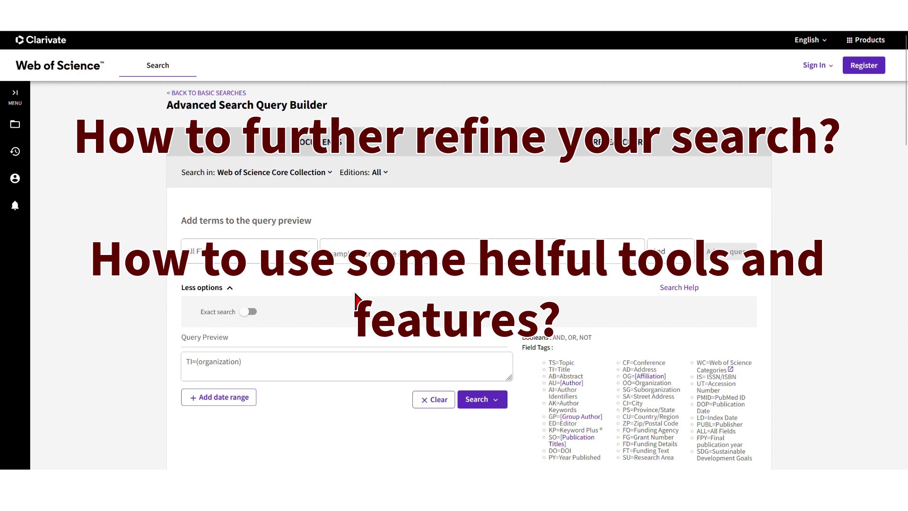
scroll(518, 288, "down", 1)
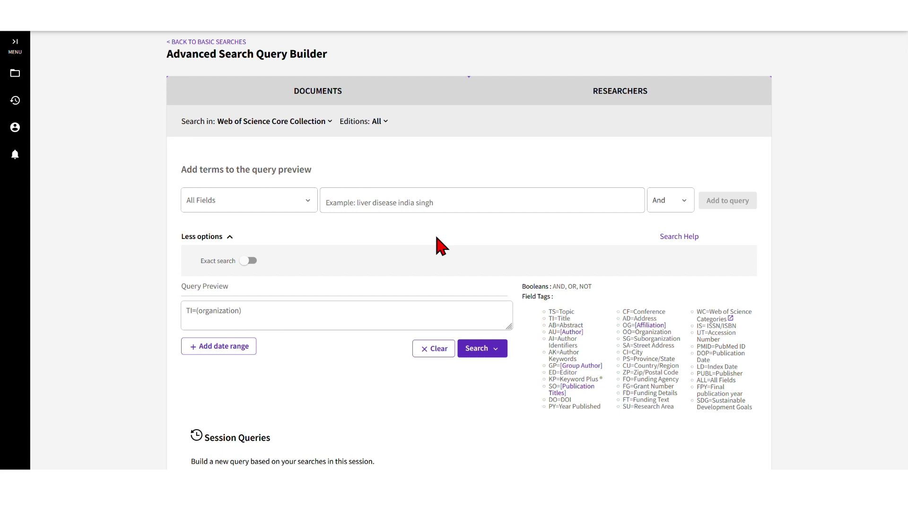
scroll(440, 245, "up", 1)
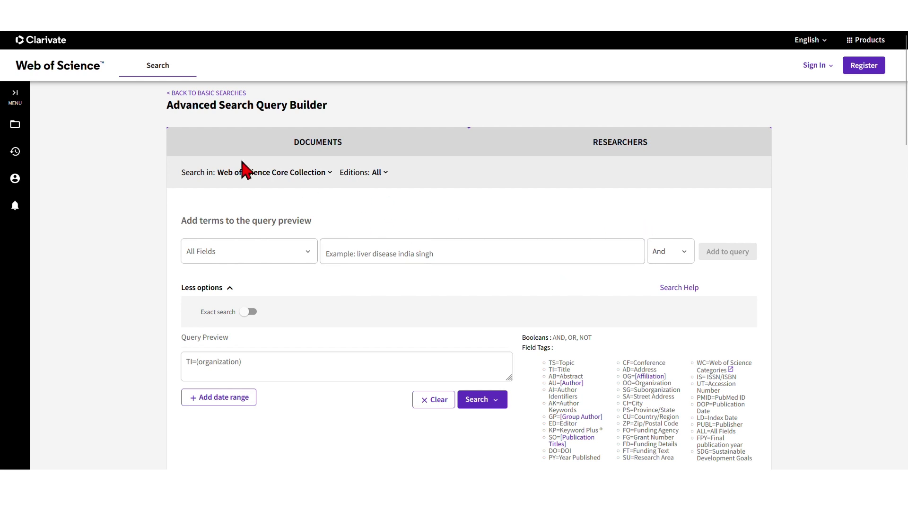
Step: Go back to the basic document search page and reopen the Advanced Search Query Builder
left_click(228, 94)
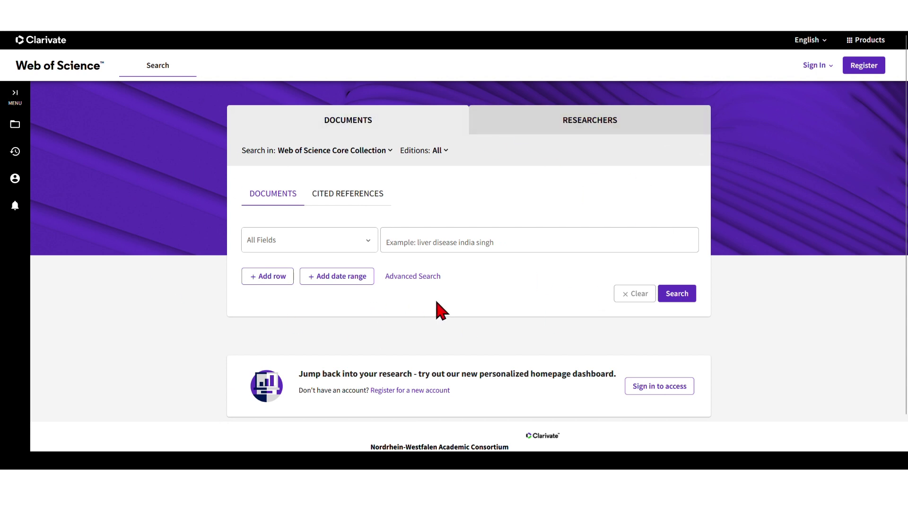
left_click(417, 278)
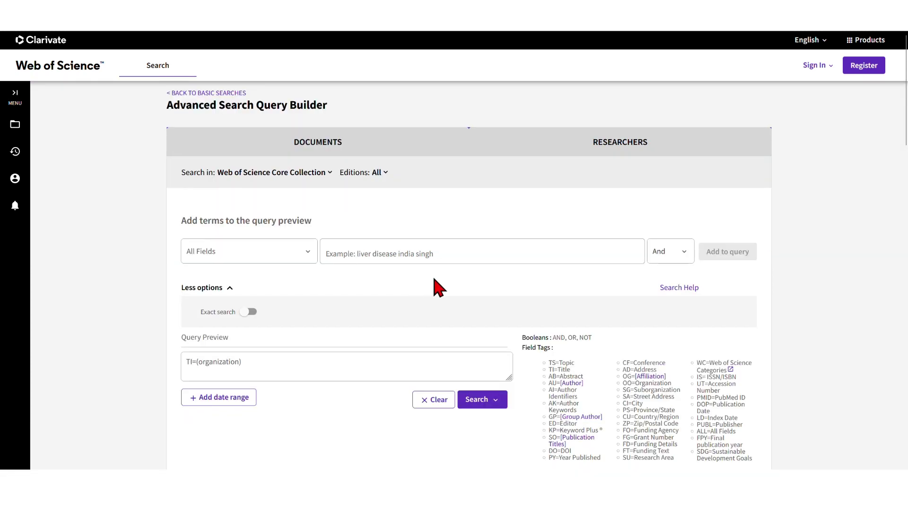
Step: Open the results of session query 15, TI=(organization), from the Session Queries list
scroll(501, 285, "down", 9)
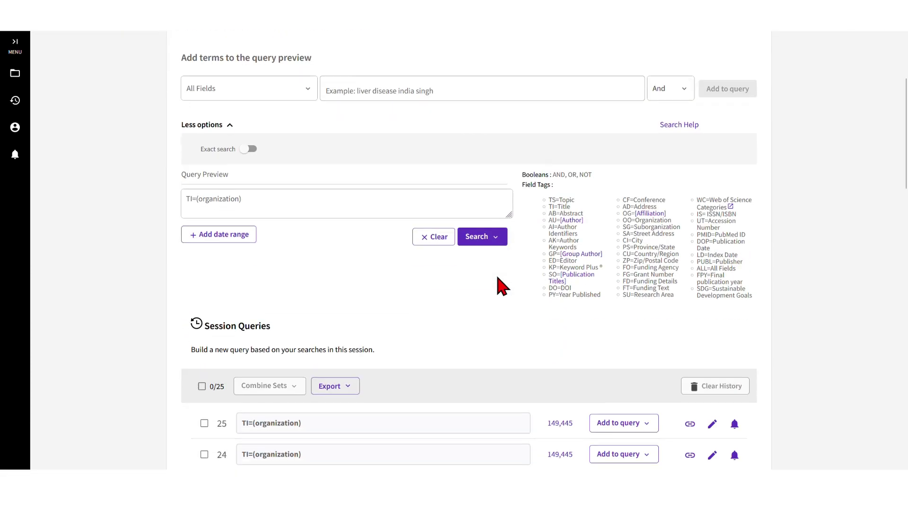
scroll(501, 285, "down", 1)
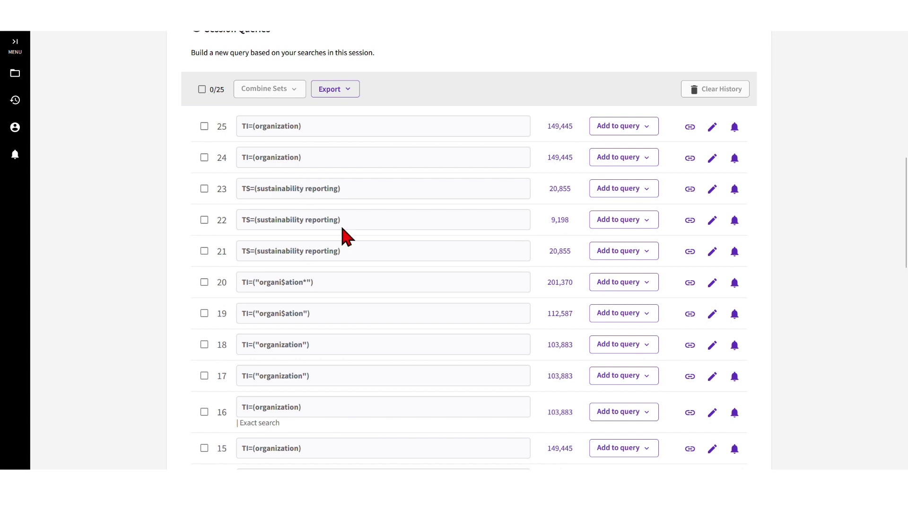
scroll(354, 247, "down", 1)
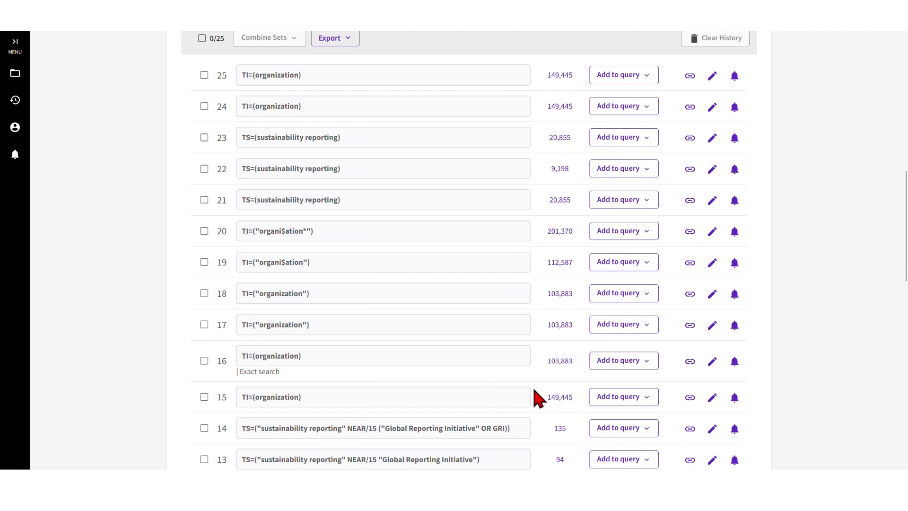
left_click(577, 398)
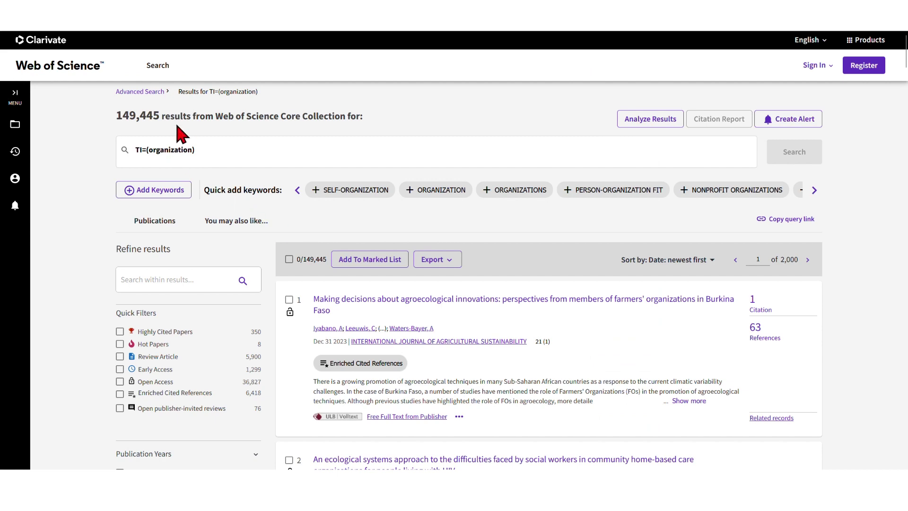
Step: Return from the results page to Advanced Search and view the Session Queries list again
left_click(153, 93)
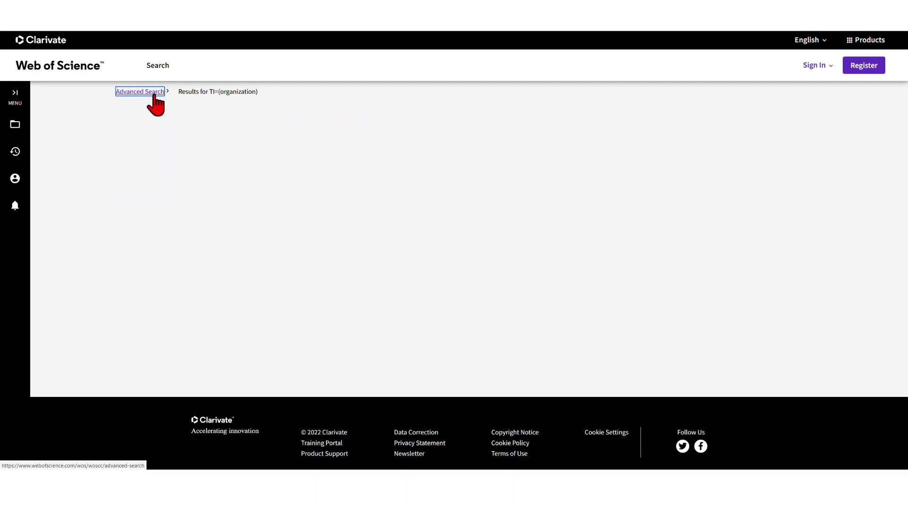
scroll(531, 290, "down", 10)
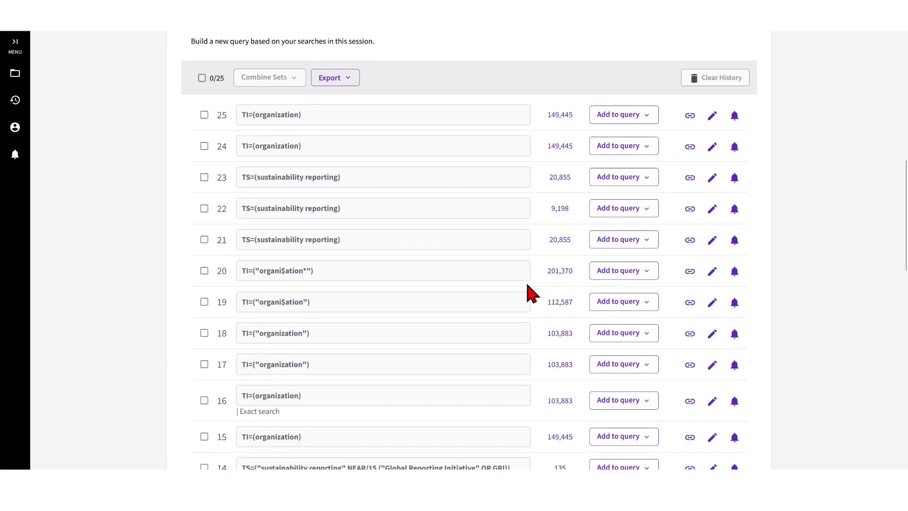
scroll(558, 303, "down", 2)
scroll(618, 304, "up", 1)
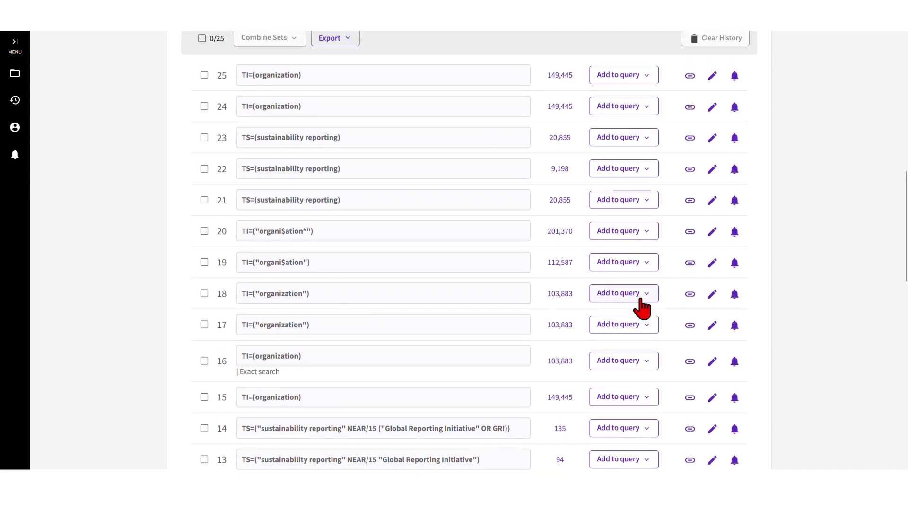
Step: Open session query 17, TI=("organization"), in the query editor and discard the edit without changes
left_click(699, 336)
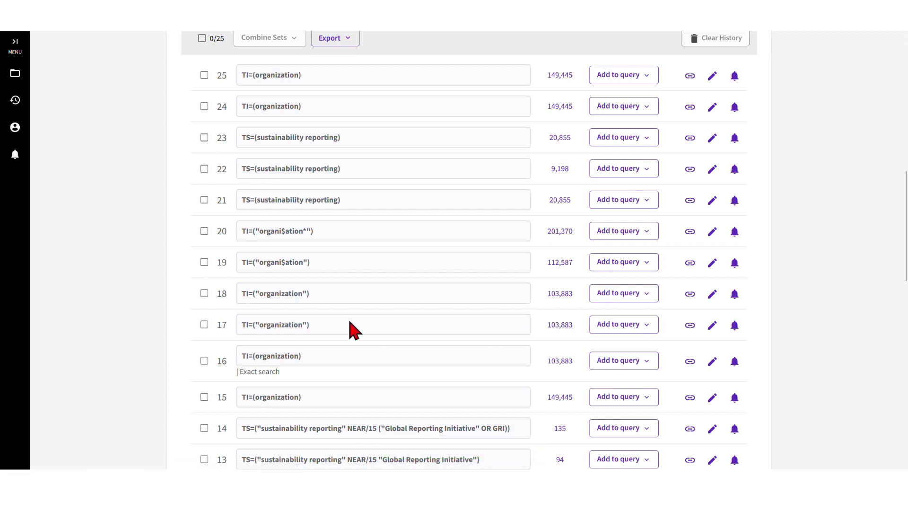
double_click(314, 332)
left_click_drag(319, 340, 289, 325)
left_click(329, 330)
left_click(712, 326)
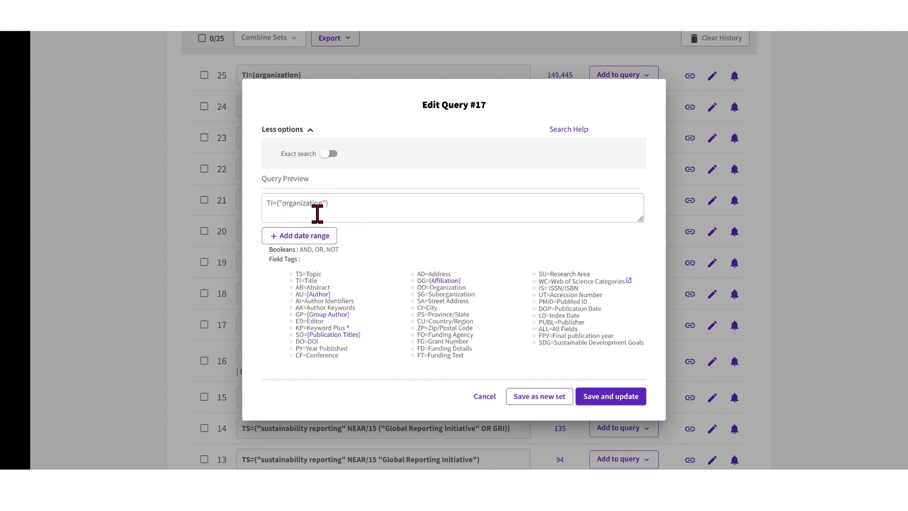
left_click(494, 402)
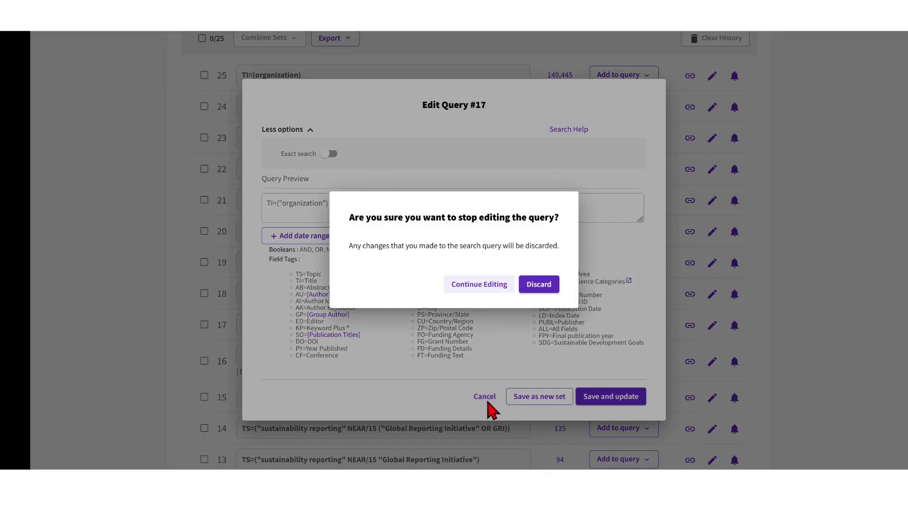
left_click(544, 286)
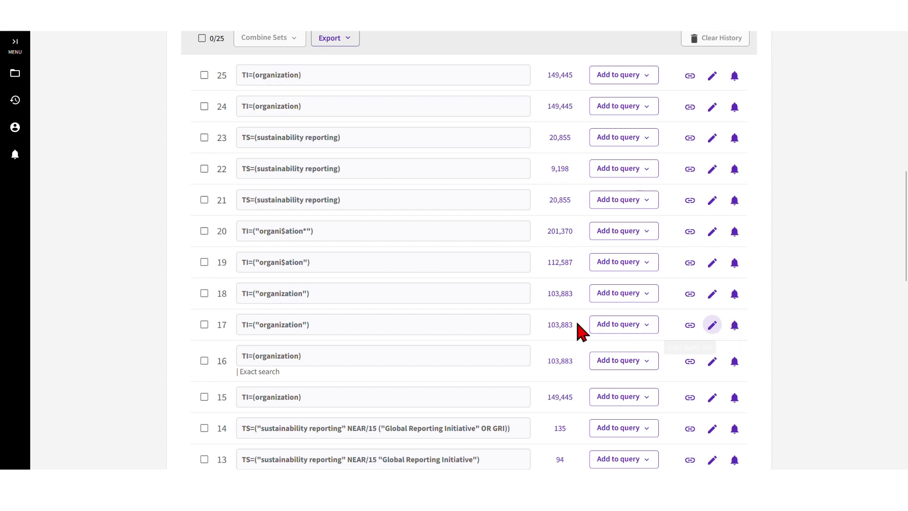
Step: Select session queries 25, 24 and 23 in the Session Queries list and deselect all three again
scroll(742, 407, "down", 3)
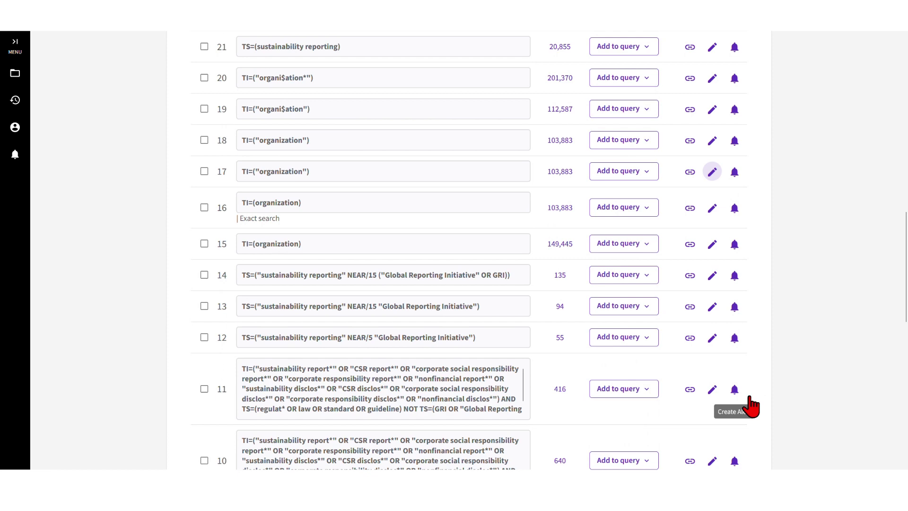
scroll(752, 405, "up", 4)
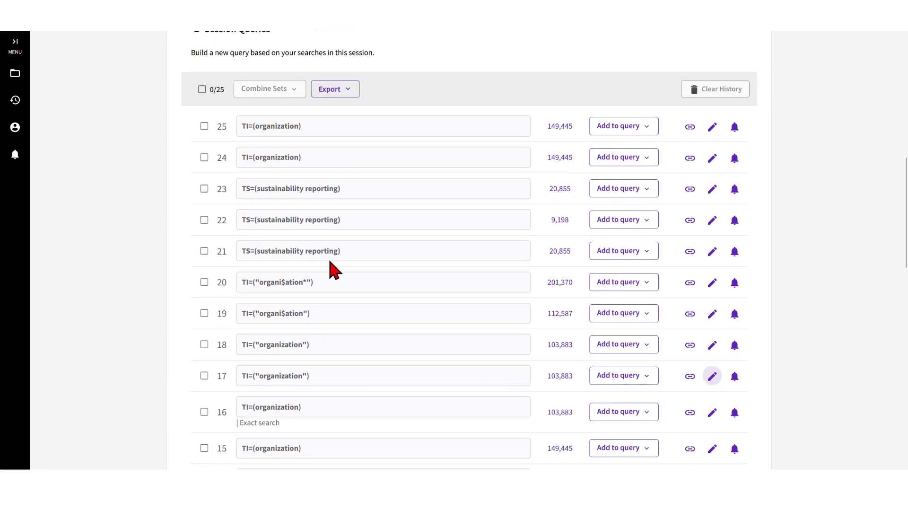
scroll(209, 128, "up", 2)
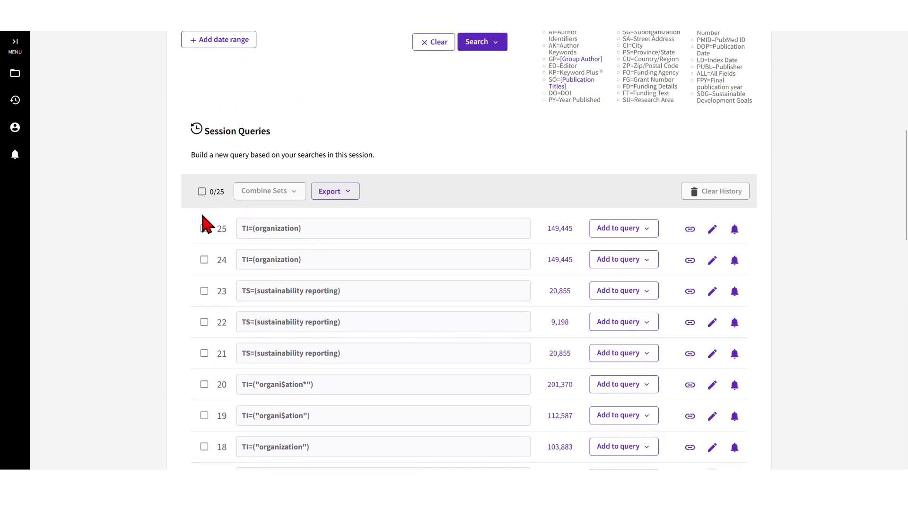
left_click(204, 228)
left_click(204, 259)
left_click(203, 290)
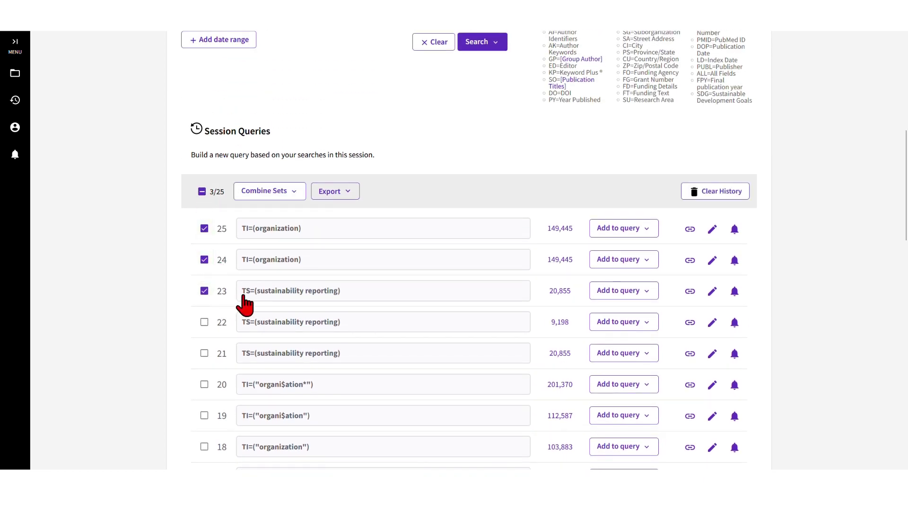
left_click(204, 259)
left_click(204, 228)
left_click(204, 291)
Step: Highlight the full search string of session query 14, then clear the text highlight
scroll(365, 321, "down", 4)
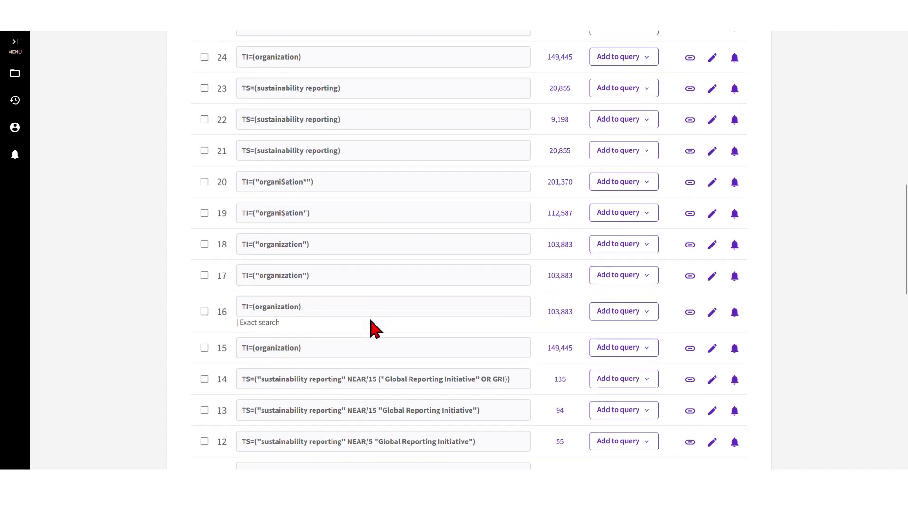
left_click_drag(514, 377, 240, 377)
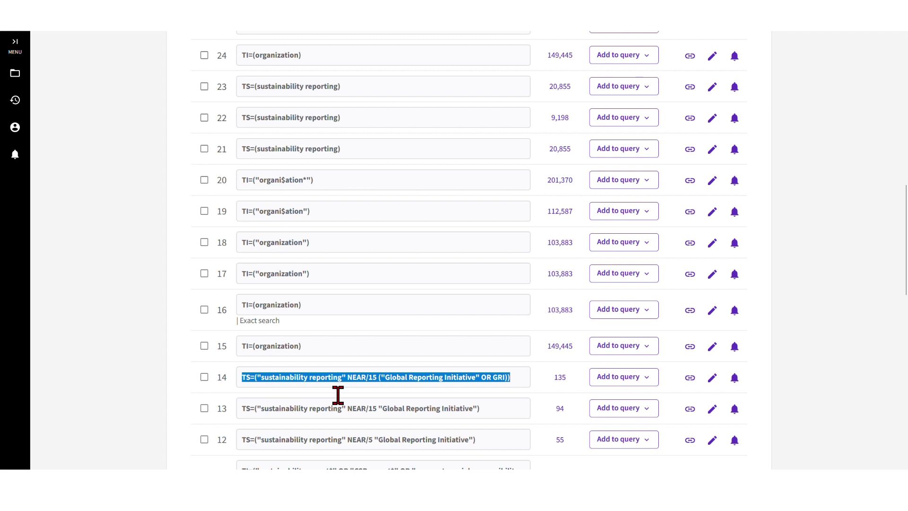
left_click(359, 398)
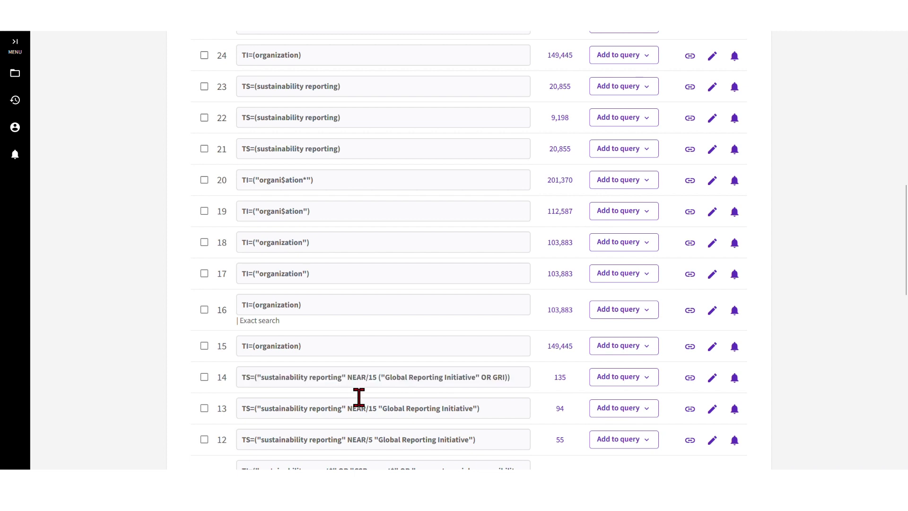
Step: Reopen the result list of session query 15, TI=(organization), from the Session Queries
scroll(359, 399, "up", 3)
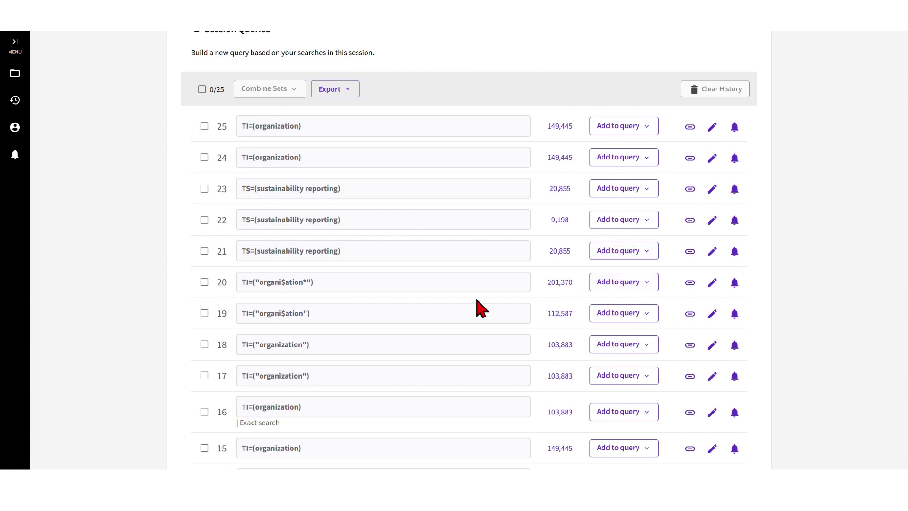
scroll(480, 309, "up", 3)
scroll(480, 308, "down", 4)
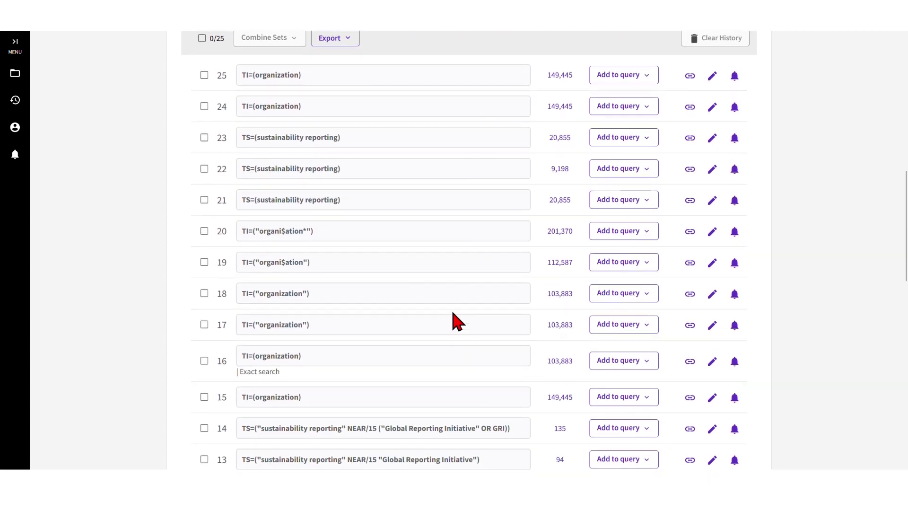
scroll(456, 361, "down", 2)
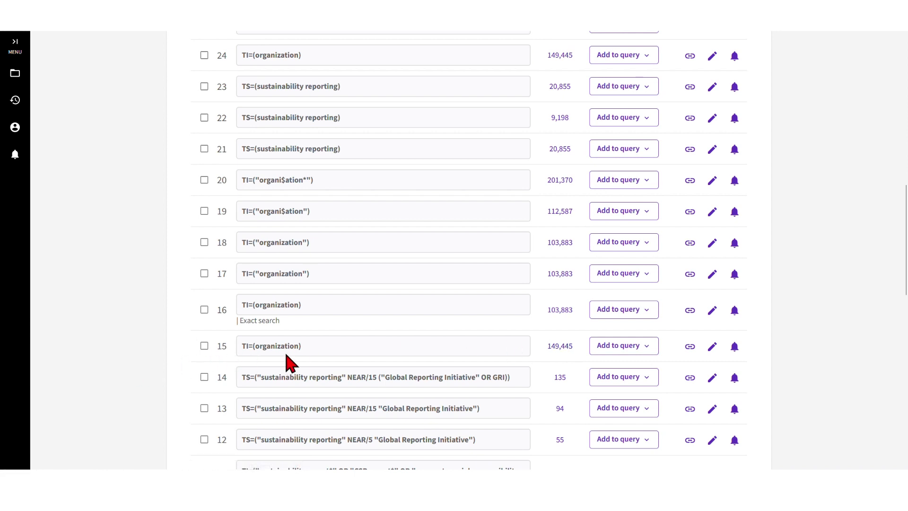
left_click(563, 347)
Step: Look through the results and filters, then view the TI=(organization) query in the results page's query editor and close it unchanged
scroll(565, 357, "down", 1)
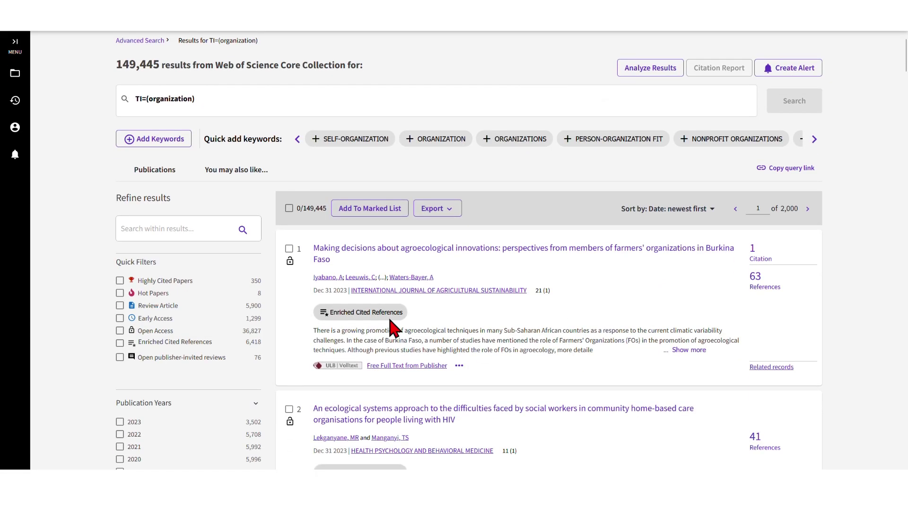
scroll(681, 360, "down", 9)
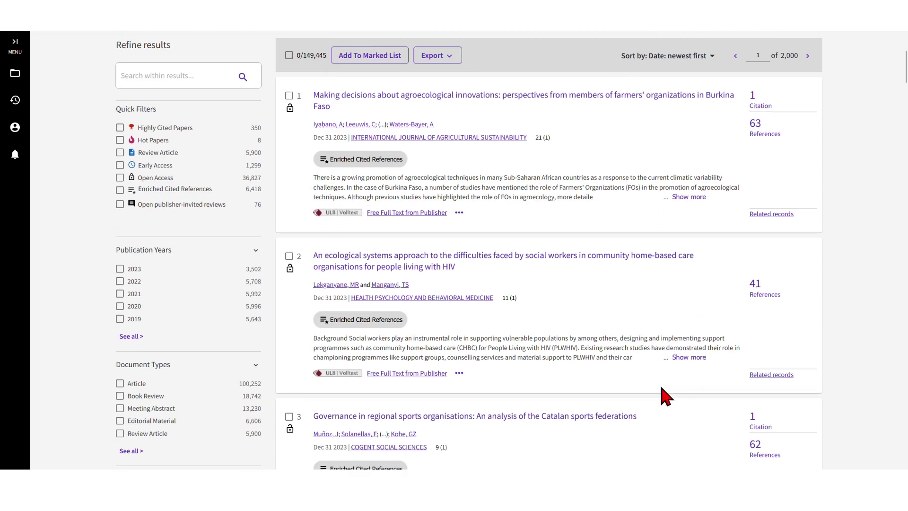
scroll(665, 397, "up", 9)
scroll(665, 393, "up", 1)
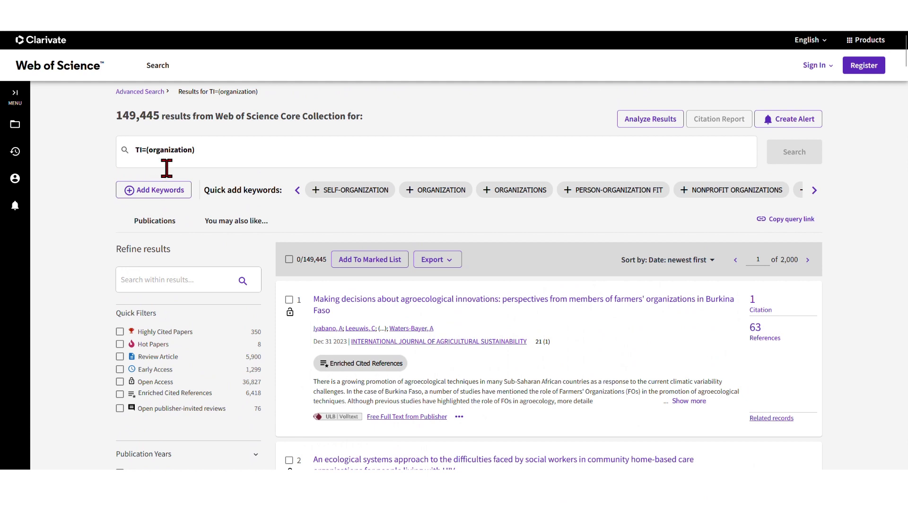
left_click(209, 166)
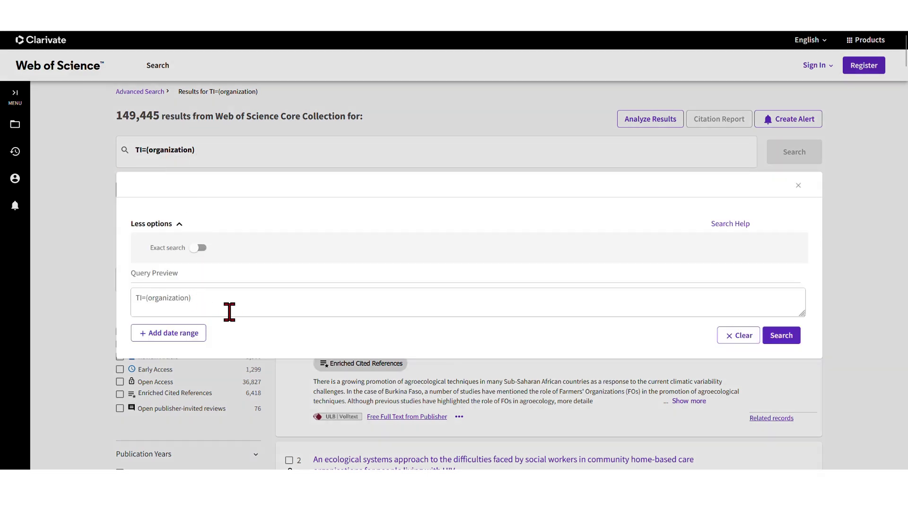
left_click(799, 185)
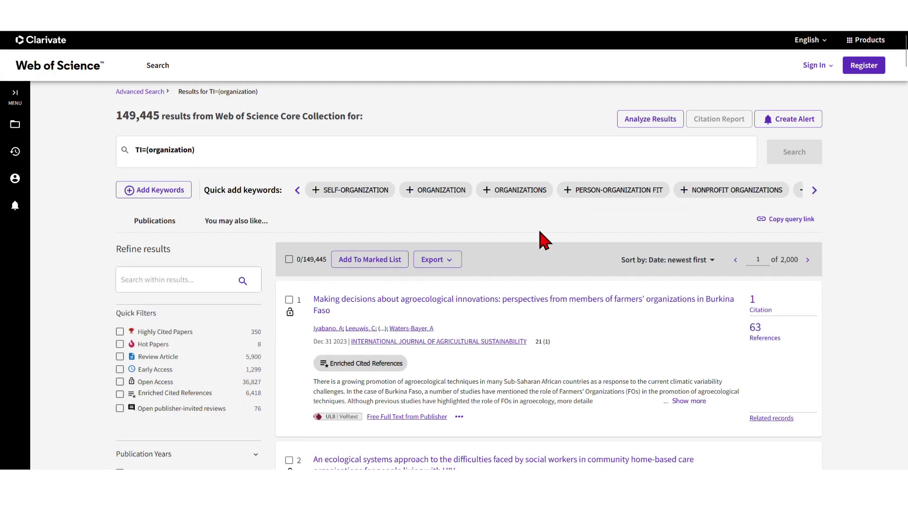
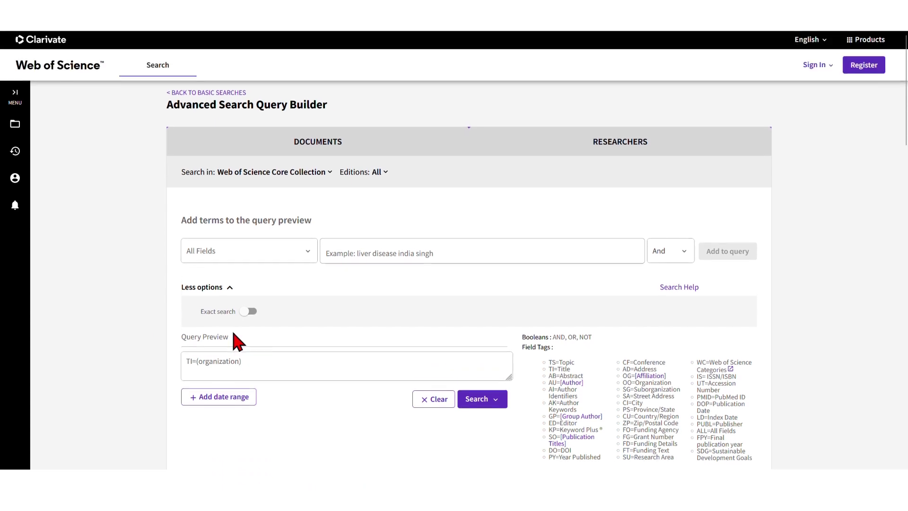
Step: Highlight the search string of session query 25 in the Advanced Search Session Queries list
scroll(246, 342, "down", 3)
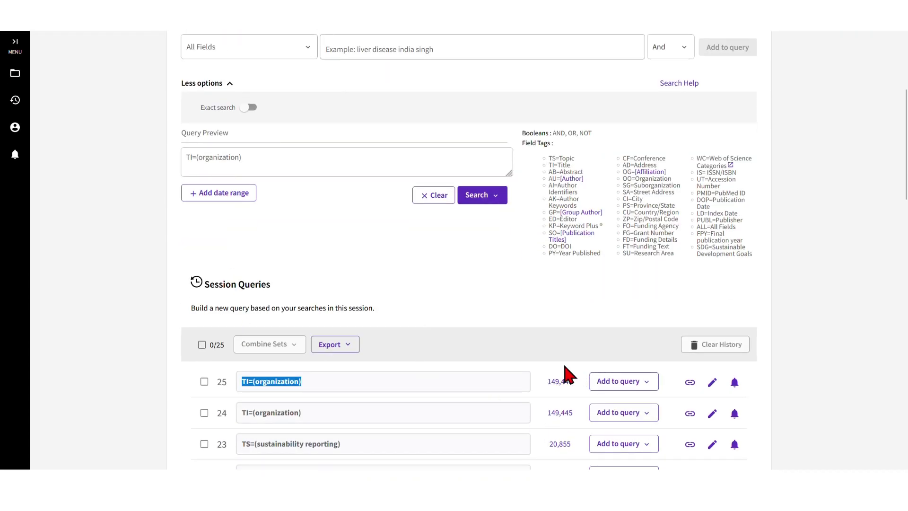
scroll(542, 391, "up", 5)
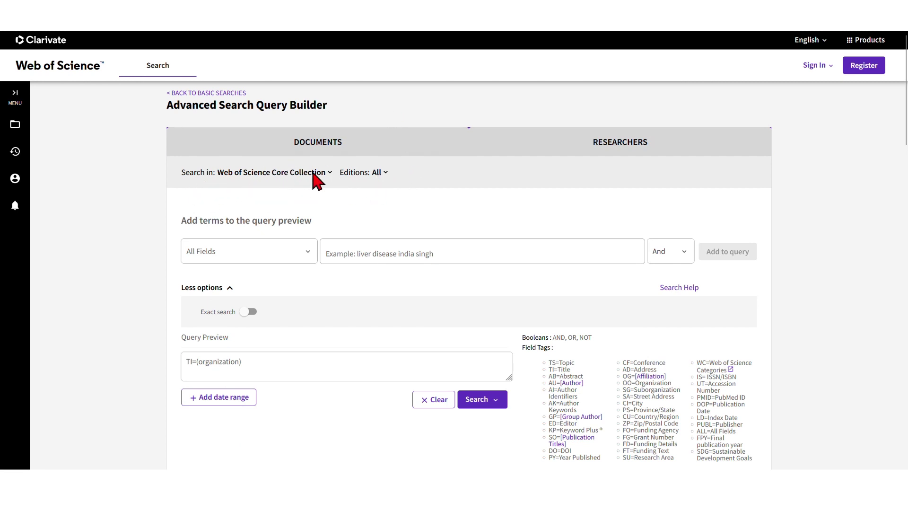
Step: Limit the Core Collection editions to only Social Sciences Citation Index (SSCI) and run the TI=(organization) search
left_click(381, 172)
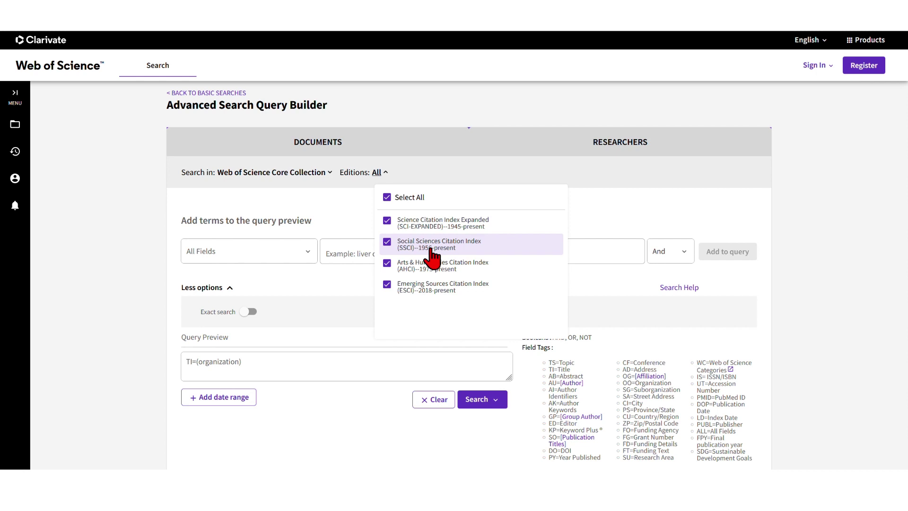
left_click(386, 198)
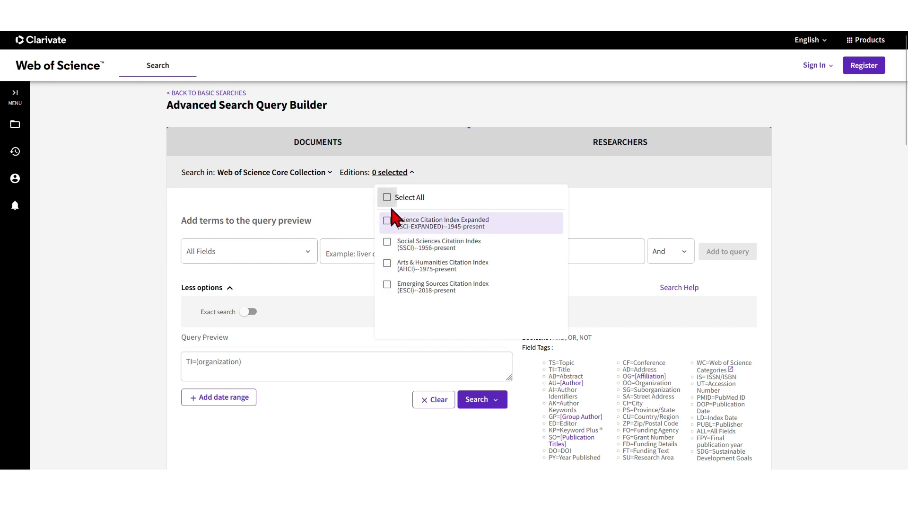
left_click(395, 243)
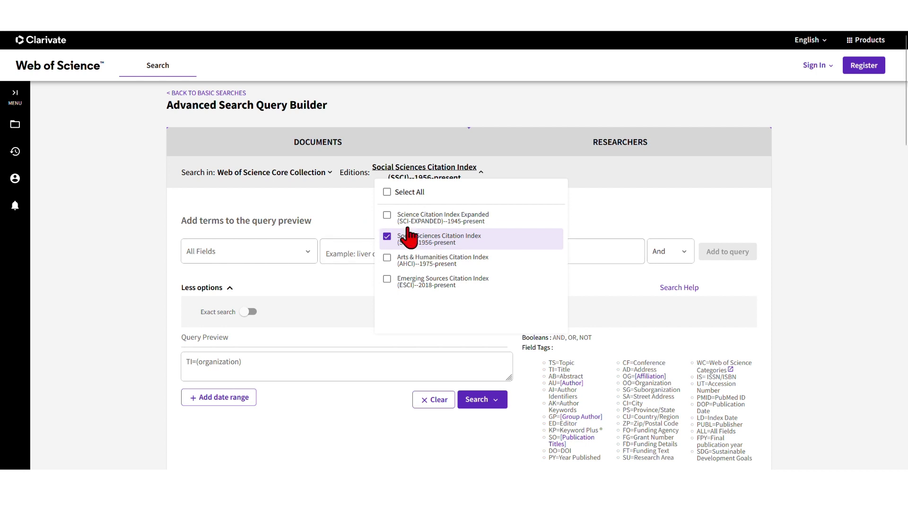
left_click(387, 192)
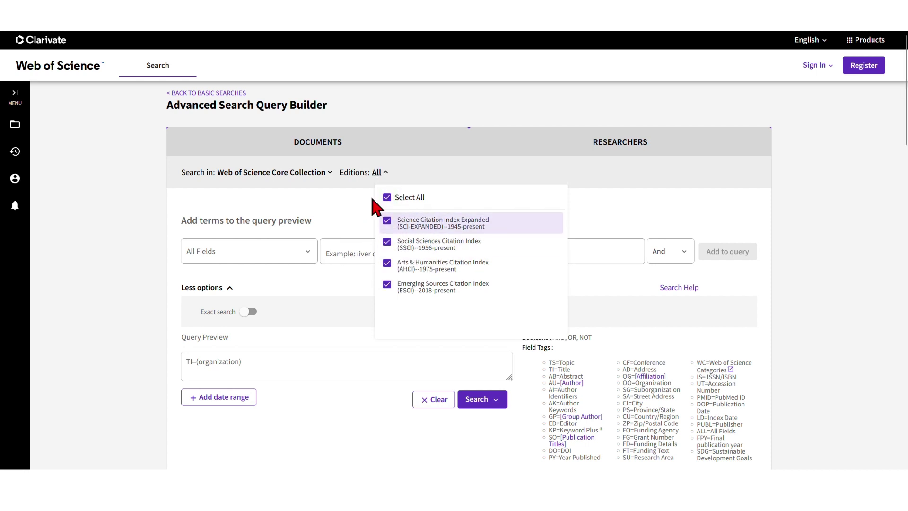
left_click(393, 199)
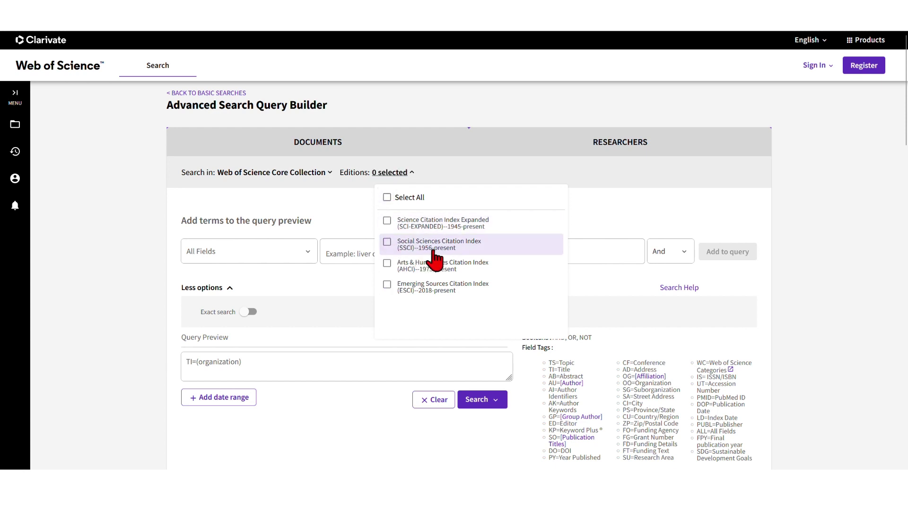
left_click(387, 244)
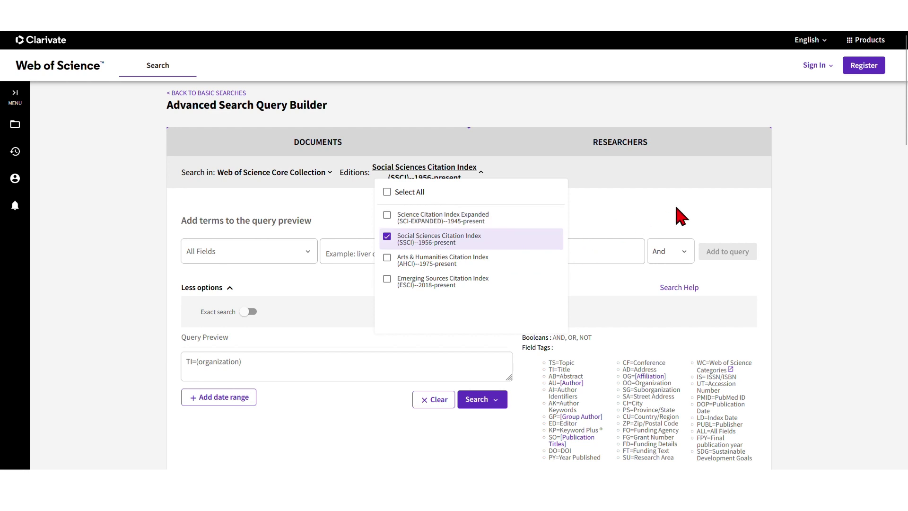
left_click(648, 212)
left_click(475, 402)
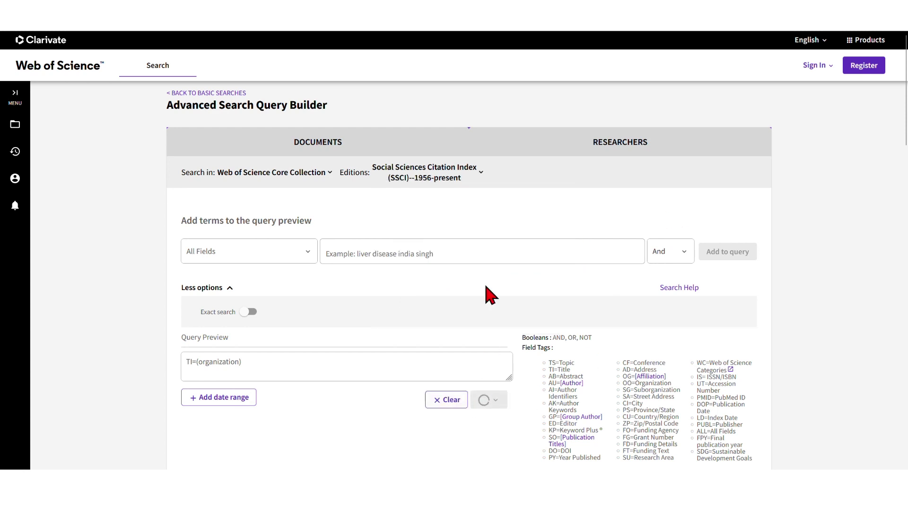
Step: Highlight the result count and the name of the searched index in the results heading
left_click_drag(117, 115, 165, 133)
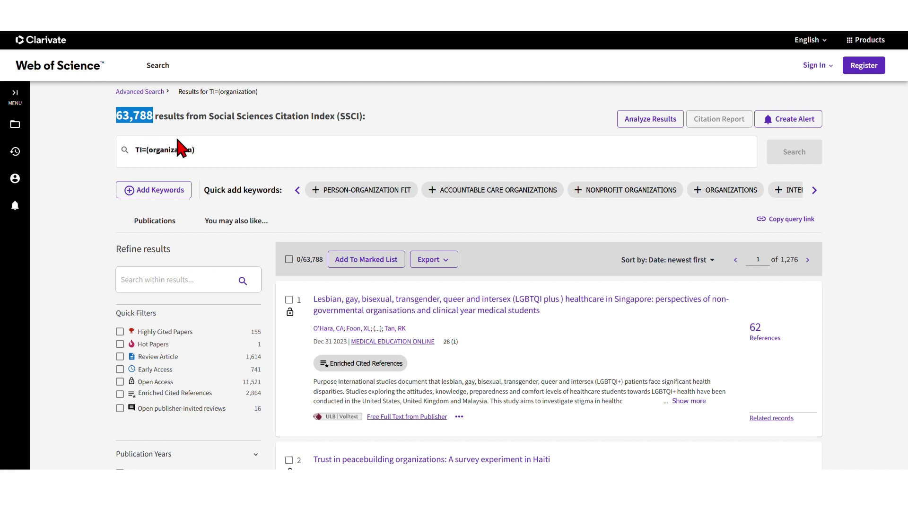
left_click_drag(368, 118, 225, 136)
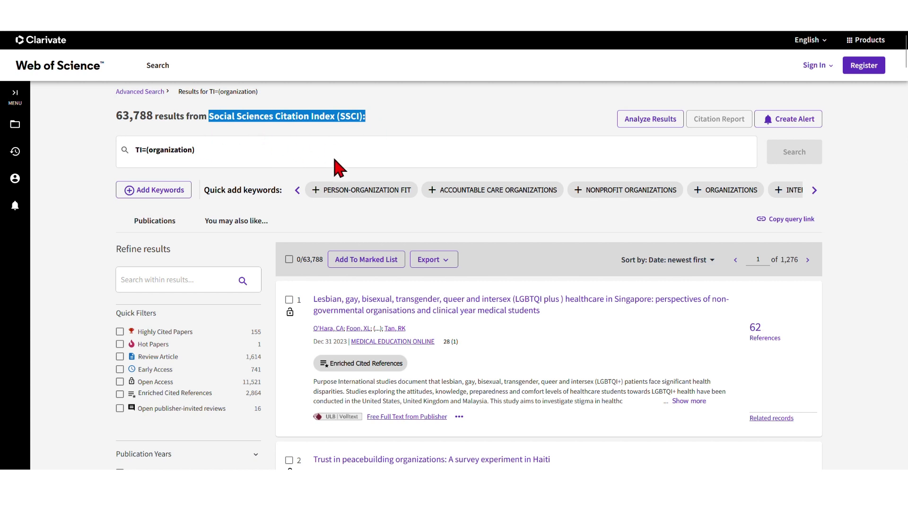
Step: Sort the TI=(organization) results by Relevance and view the first records
scroll(524, 279, "down", 1)
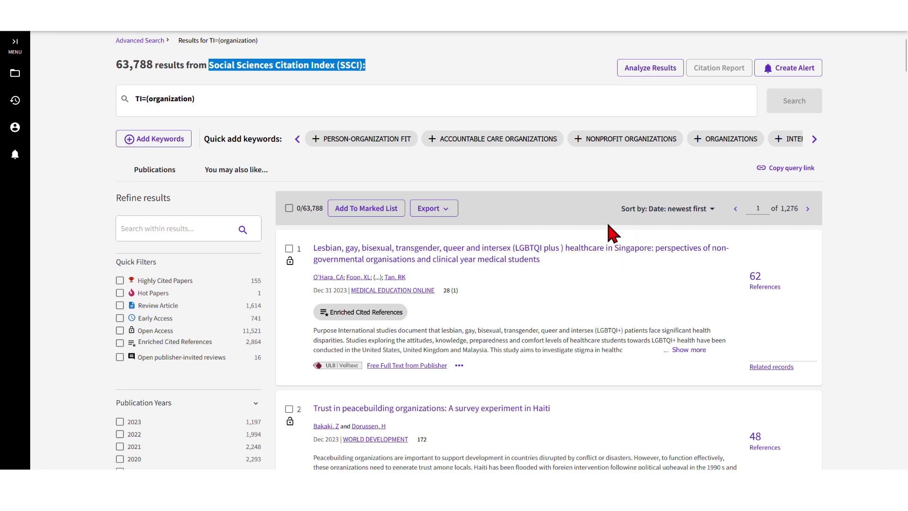
left_click(657, 208)
left_click(644, 228)
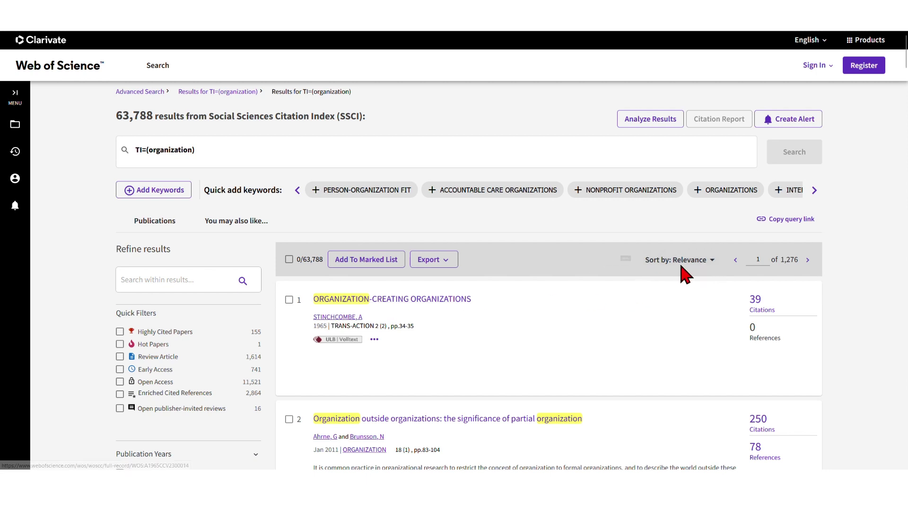
scroll(662, 317, "down", 1)
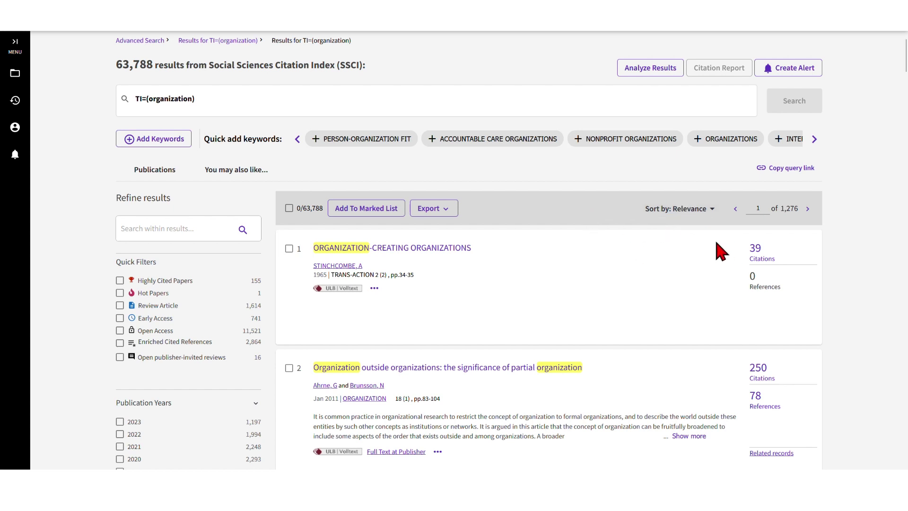
Step: Sort the results by Date: newest first and look through the listed records
left_click(695, 209)
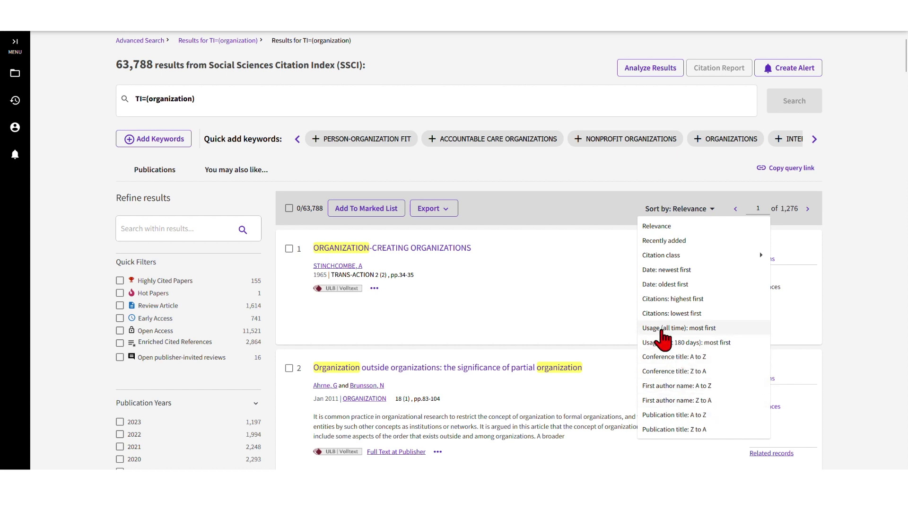
left_click(668, 274)
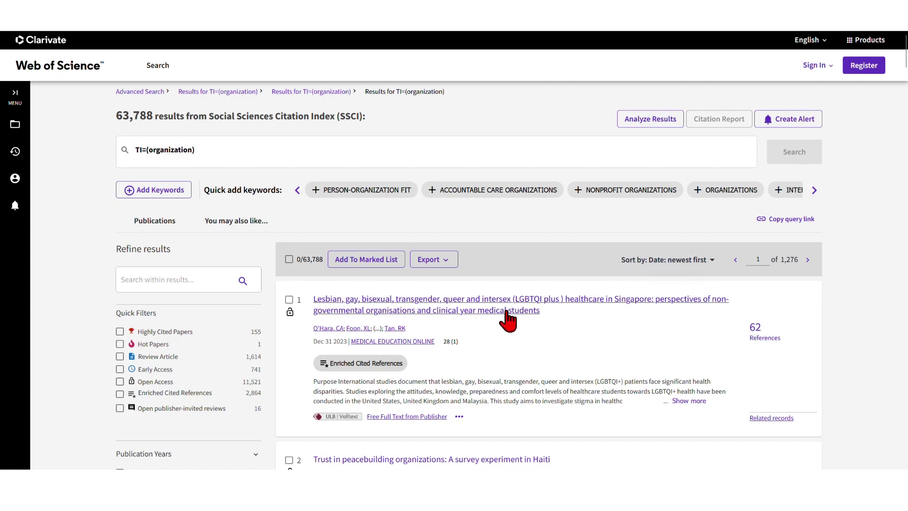
scroll(461, 350, "down", 1)
scroll(461, 350, "down", 1)
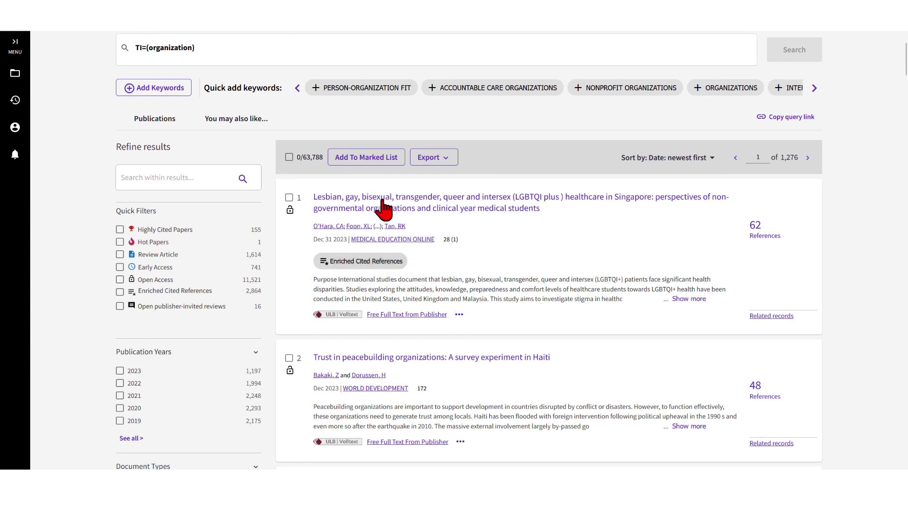
scroll(405, 355, "down", 9)
scroll(401, 360, "up", 12)
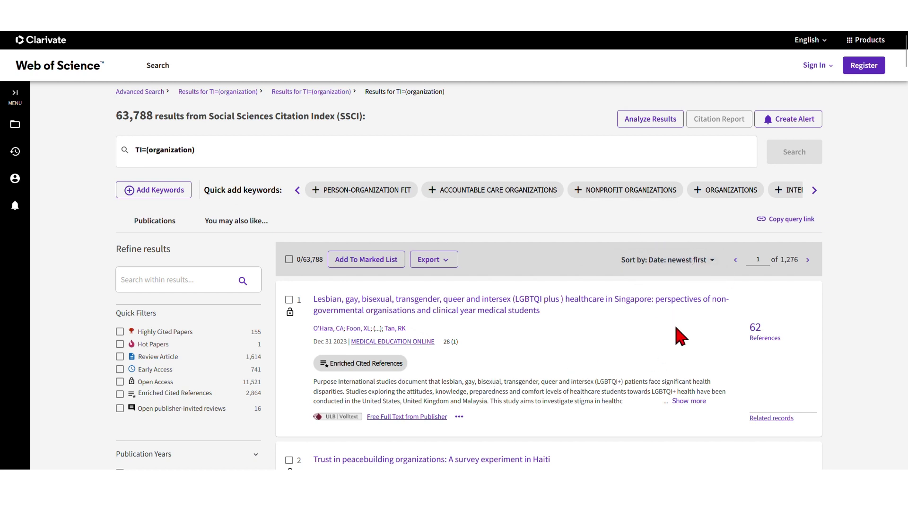
Step: Set the result list's sort order back to Relevance and browse the first records
left_click(677, 260)
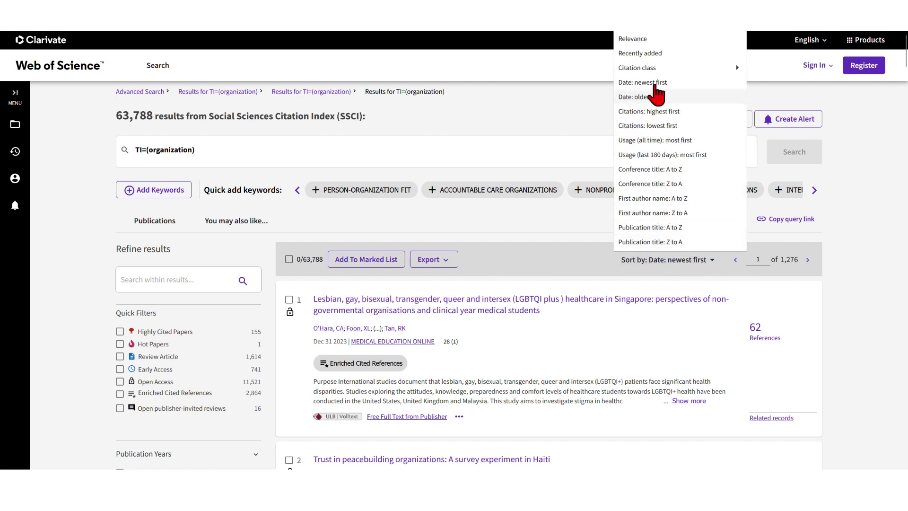
left_click(639, 43)
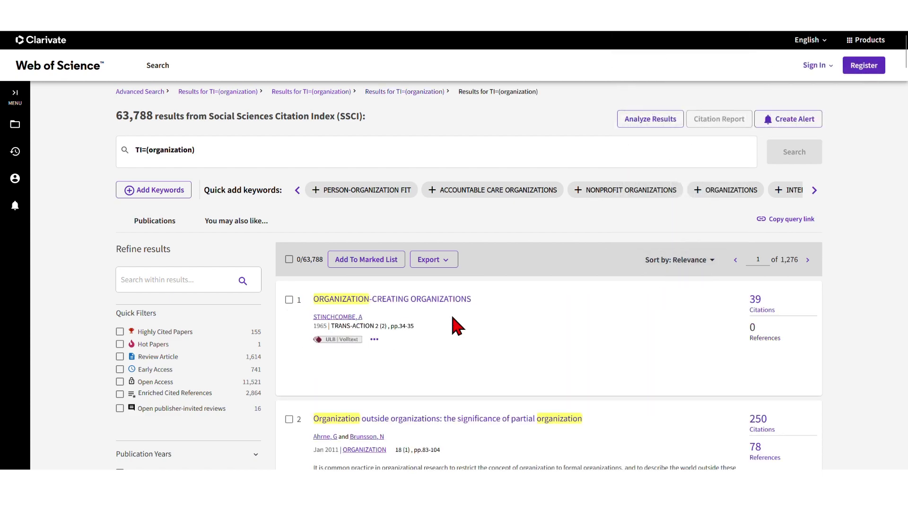
scroll(482, 340, "down", 5)
scroll(490, 338, "up", 4)
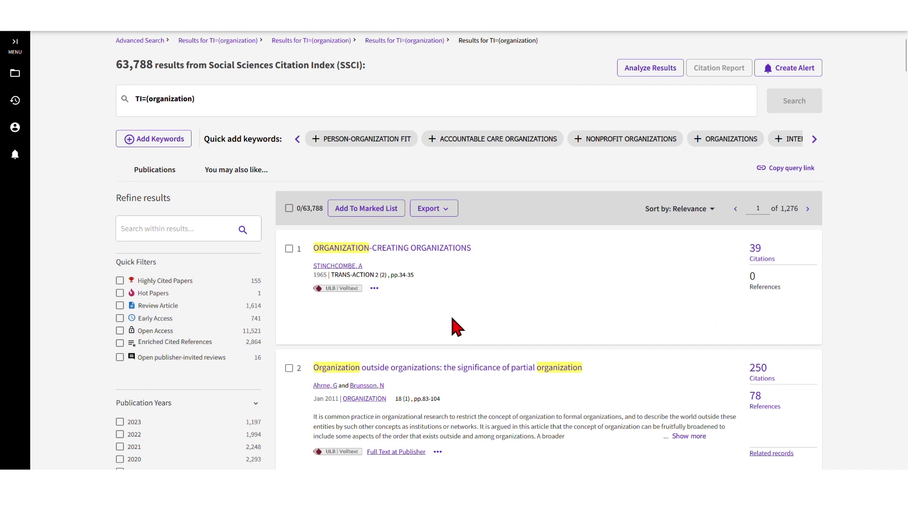
Step: Highlight the Refine results heading and look through the filter categories below it
scroll(456, 328, "down", 1)
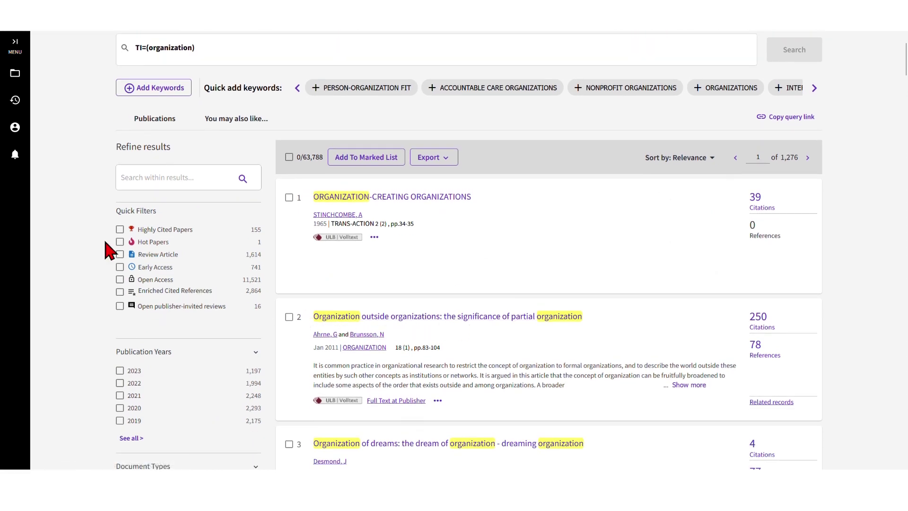
left_click_drag(140, 163, 179, 148)
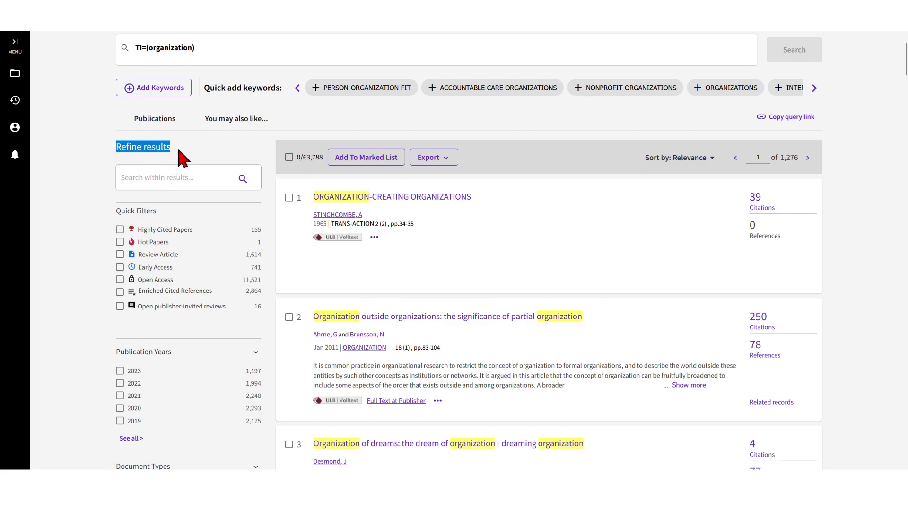
scroll(192, 327, "down", 5)
scroll(196, 345, "up", 6)
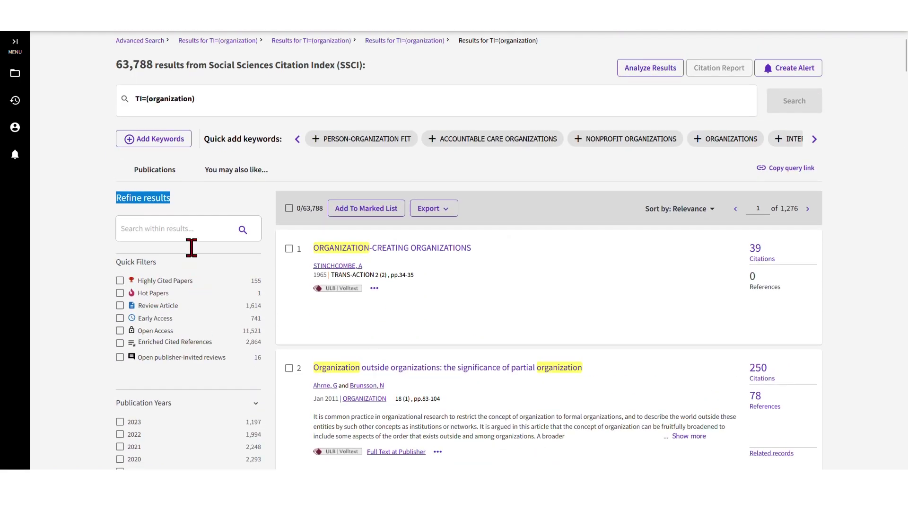
scroll(152, 314, "down", 2)
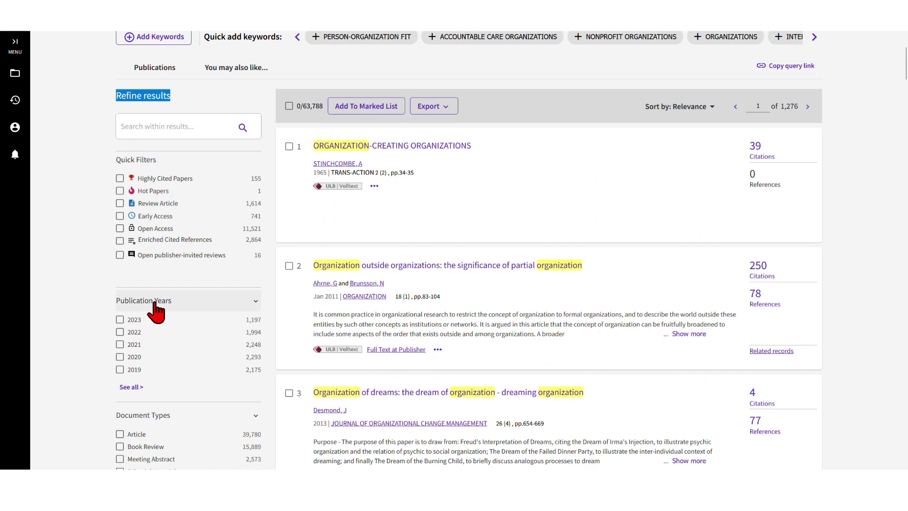
scroll(165, 232, "up", 3)
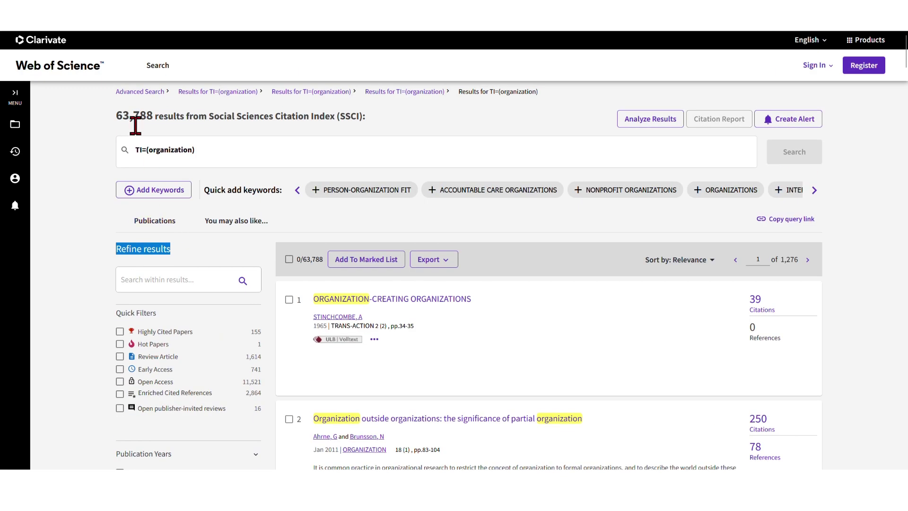
Step: Highlight the result count, then view the TI=(organization) query in the query editor and close it without changes
left_click_drag(129, 116, 156, 127)
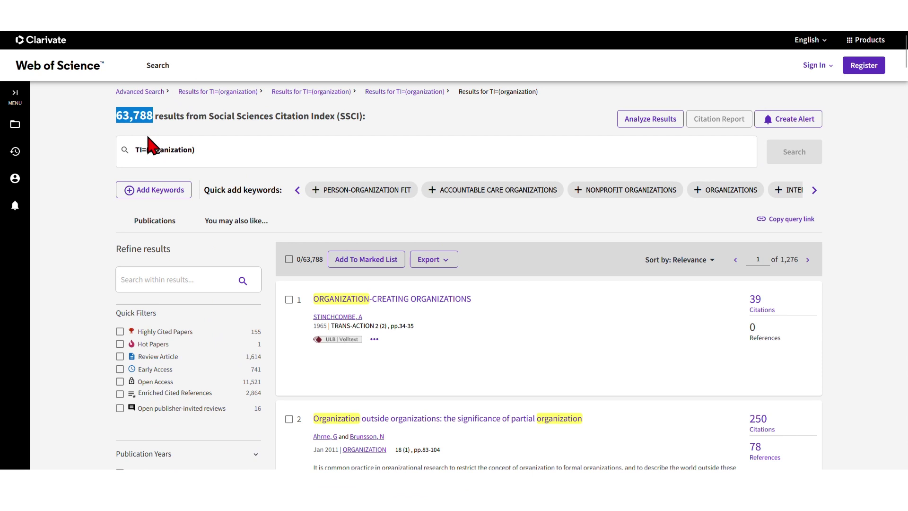
left_click(172, 162)
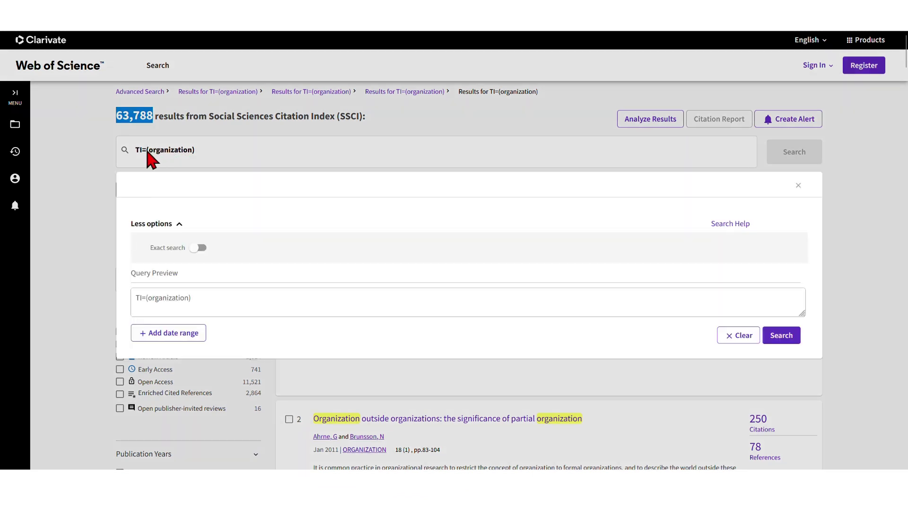
left_click(102, 274)
Step: Open the complete Publication Years filter list and examine the available years from the most recent to the oldest
scroll(202, 336, "down", 1)
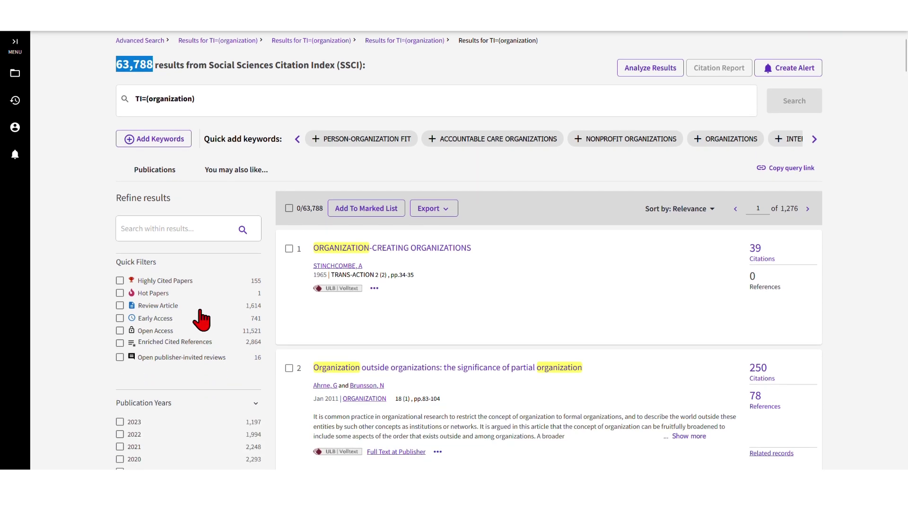
scroll(202, 321, "down", 2)
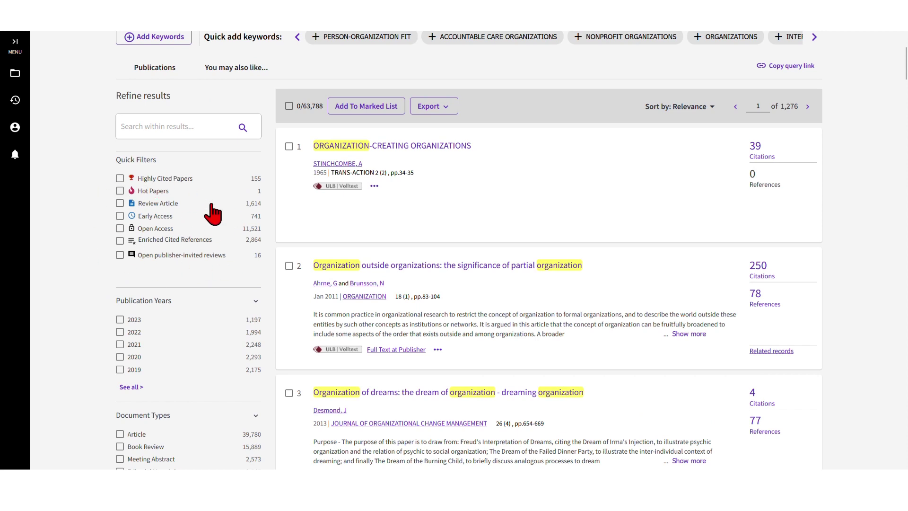
scroll(175, 258, "down", 1)
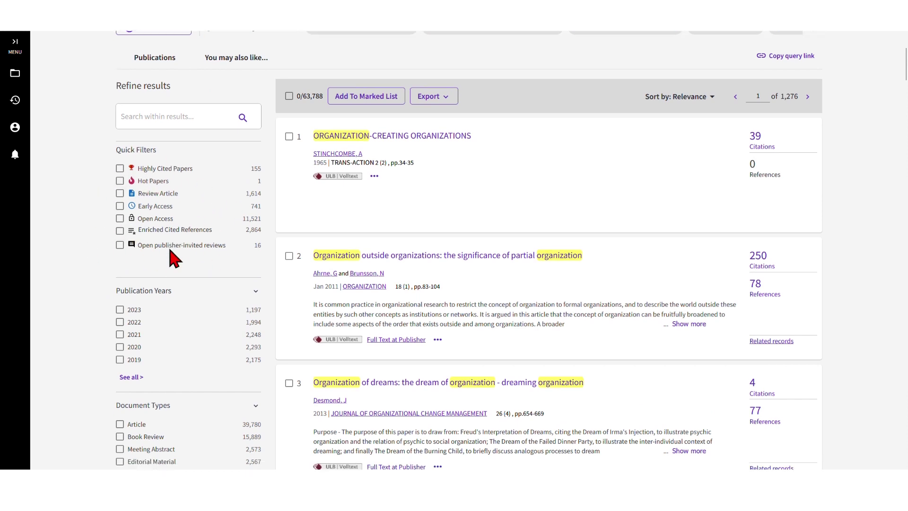
scroll(175, 257, "down", 2)
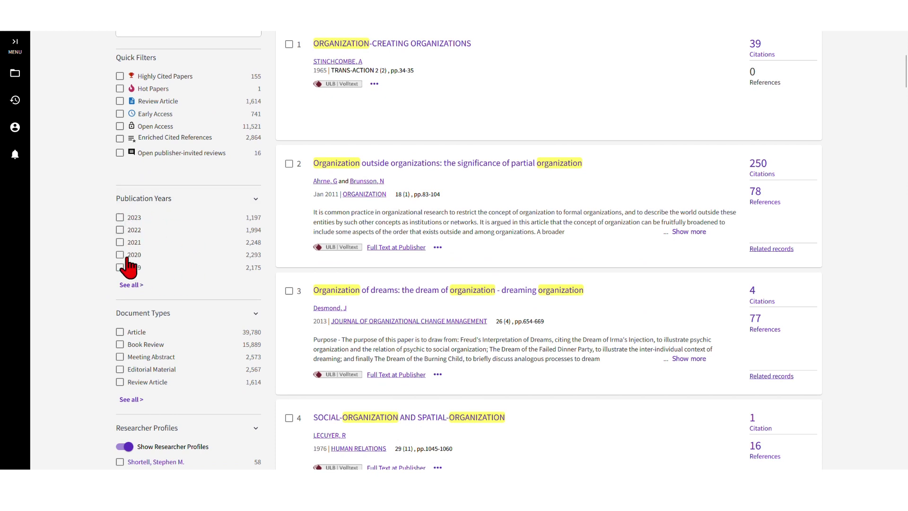
left_click(135, 290)
scroll(357, 334, "down", 4)
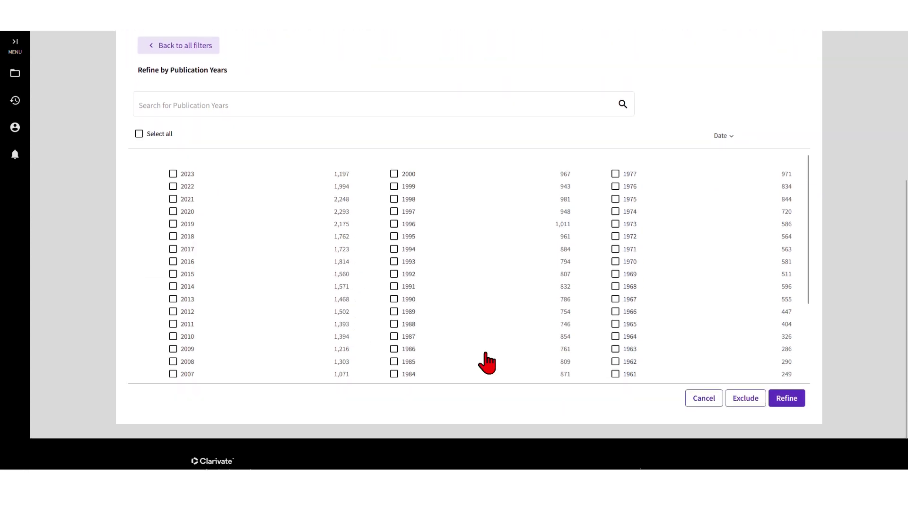
left_click_drag(810, 296, 817, 349)
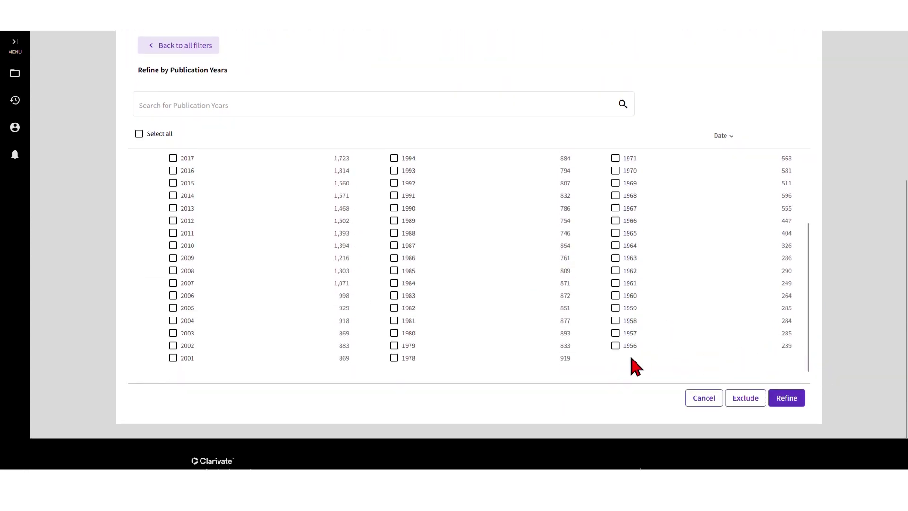
scroll(225, 334, "up", 3)
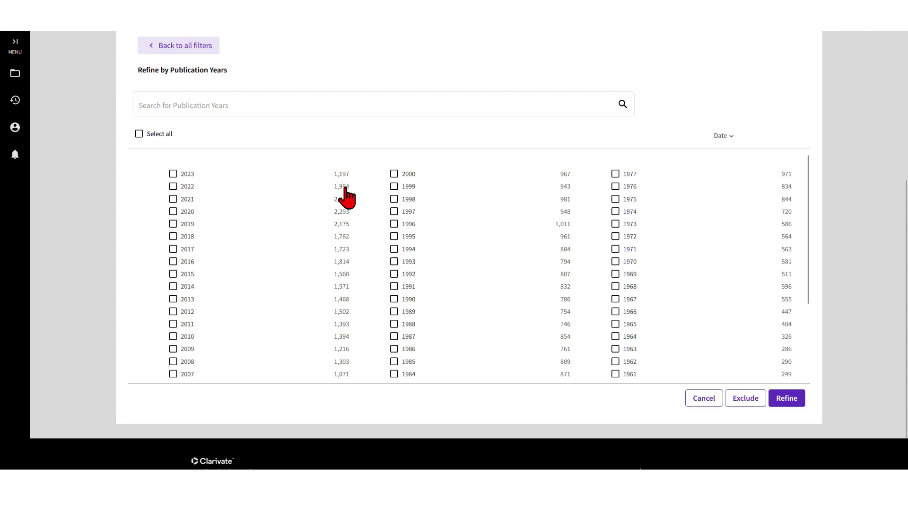
scroll(347, 196, "down", 2)
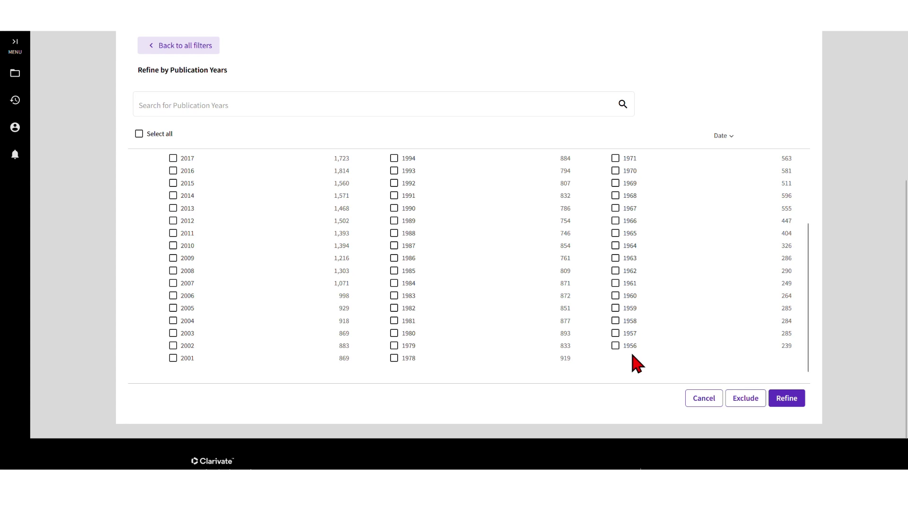
scroll(259, 268, "up", 3)
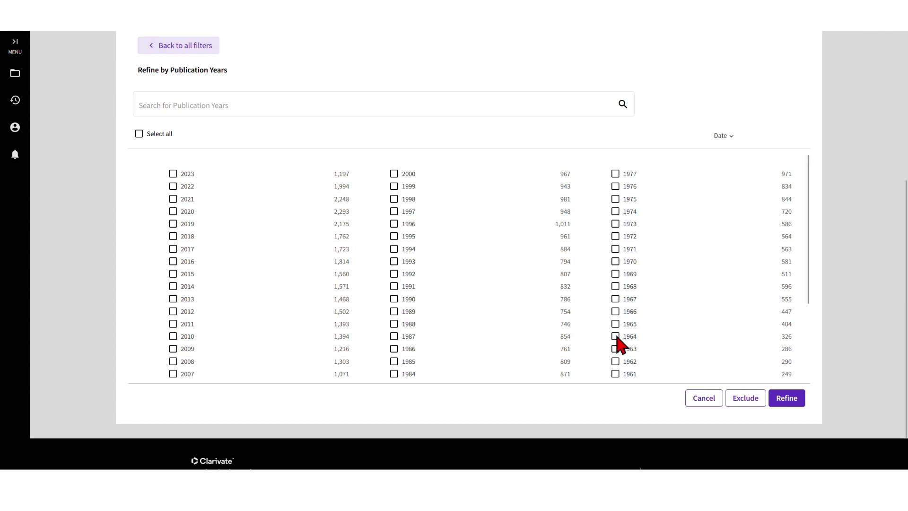
Step: Select the publication years 1977 down to 1971 in the Refine by Publication Years list
left_click(615, 174)
left_click(618, 186)
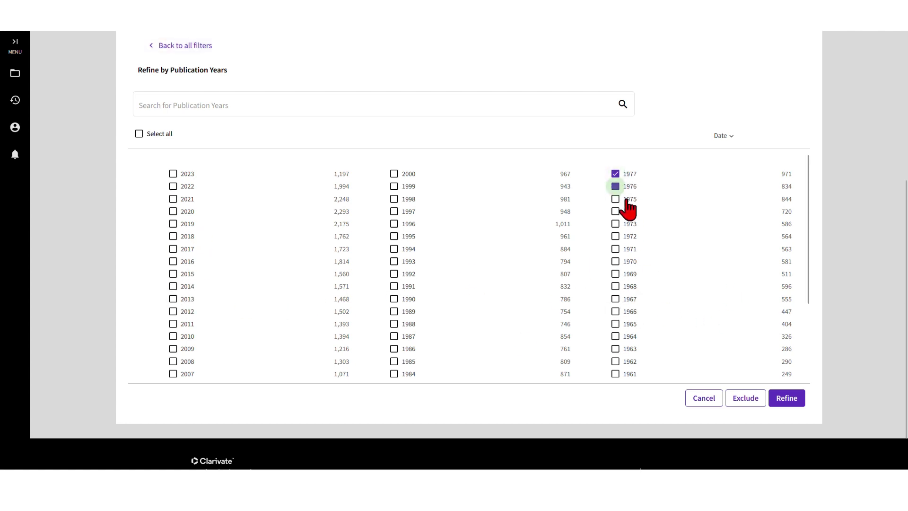
left_click(618, 199)
left_click(619, 212)
left_click(619, 224)
left_click(616, 236)
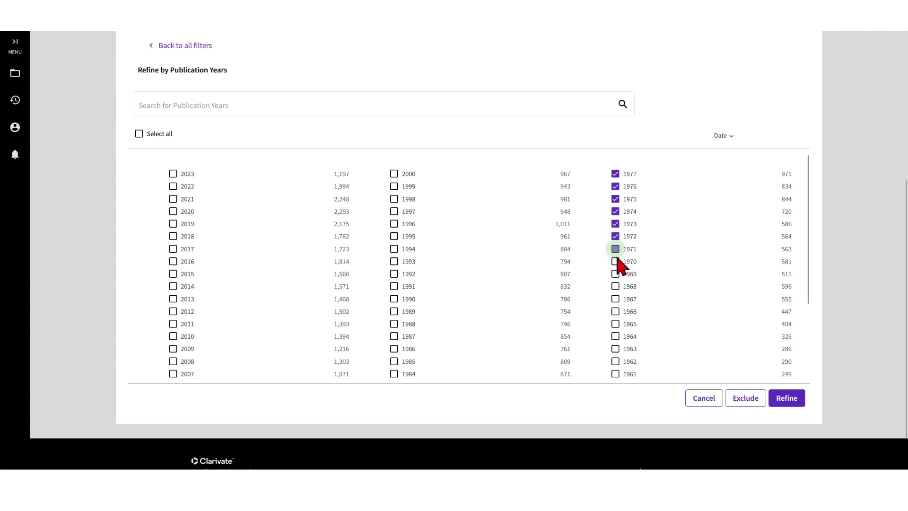
left_click(616, 250)
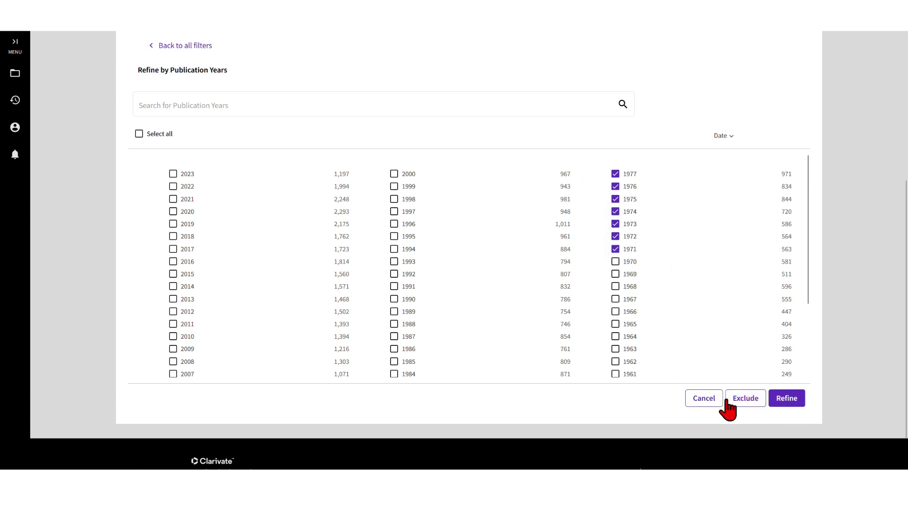
Step: Clear the selected publication years from 1971 through 1977
left_click(624, 249)
left_click(623, 236)
left_click(623, 224)
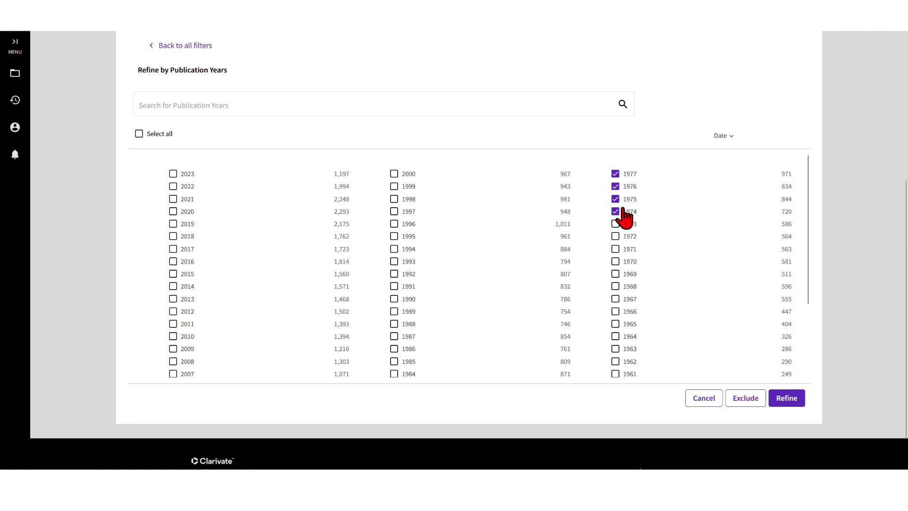
left_click(623, 199)
left_click(624, 187)
left_click(623, 174)
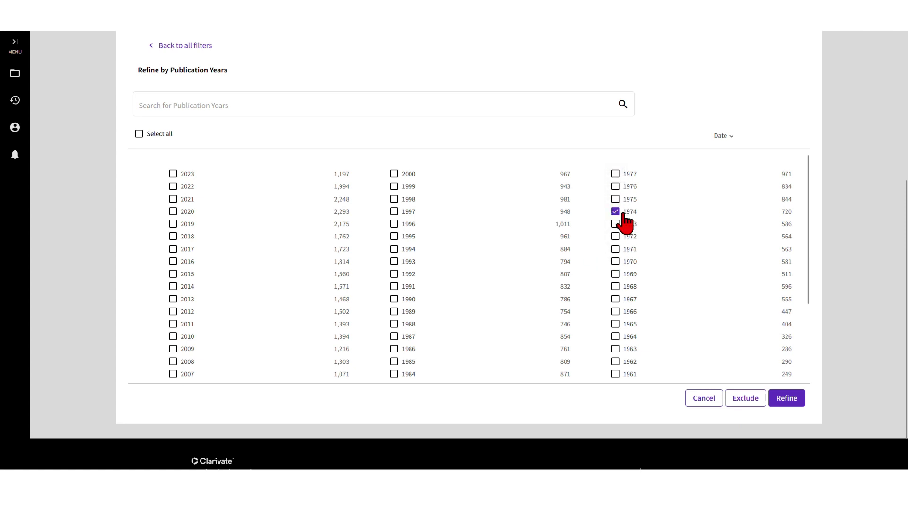
left_click(624, 212)
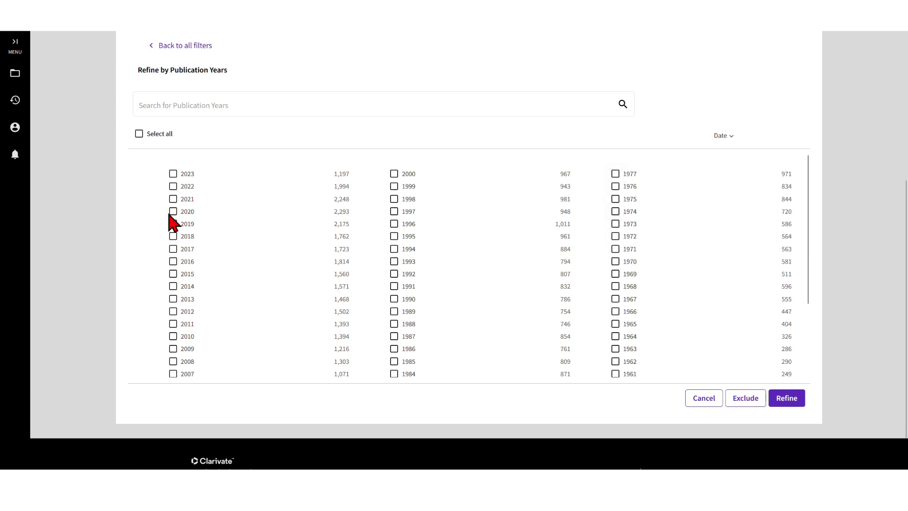
Step: Select the publication years 2023 down to 2016 and cancel the refinement without applying it
left_click(185, 174)
left_click(183, 186)
left_click(183, 199)
left_click(183, 212)
left_click(183, 224)
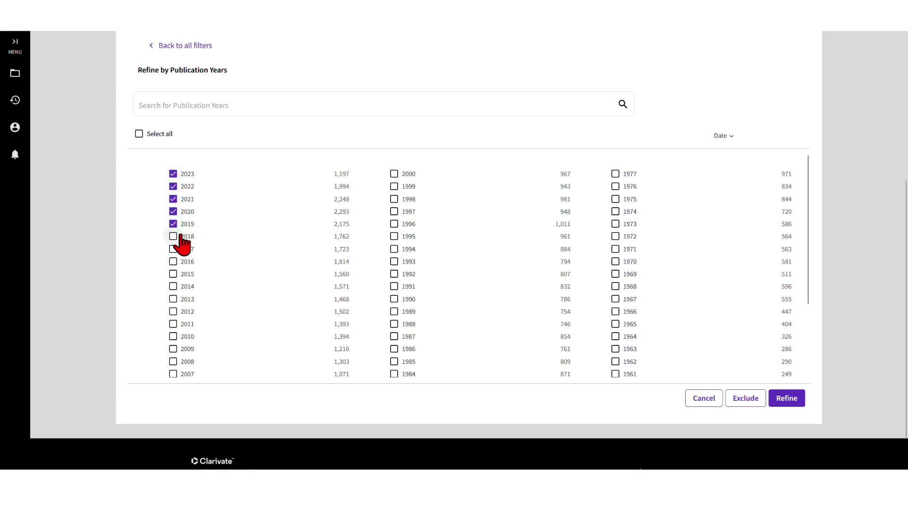
left_click(183, 237)
left_click(183, 249)
left_click(181, 263)
left_click(704, 398)
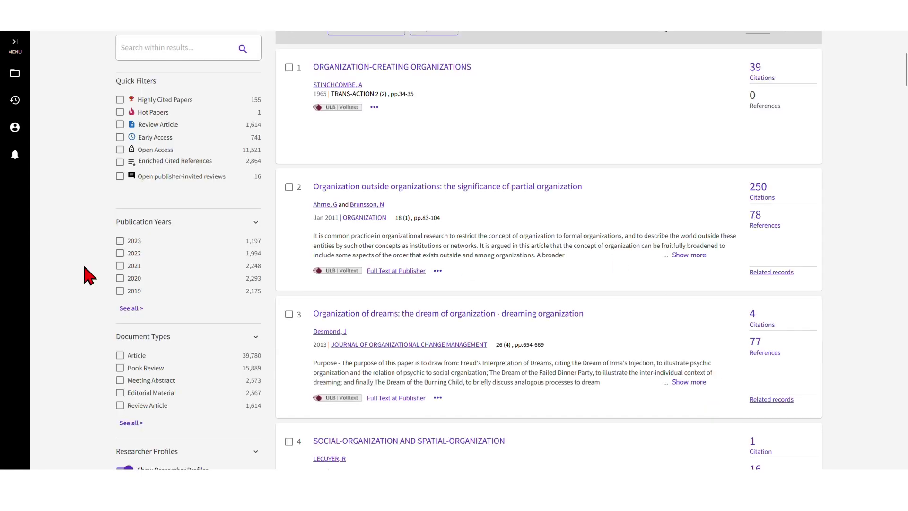
Step: Open the complete Document Types filter list and try selecting and clearing Article and Review Article
scroll(210, 288, "down", 2)
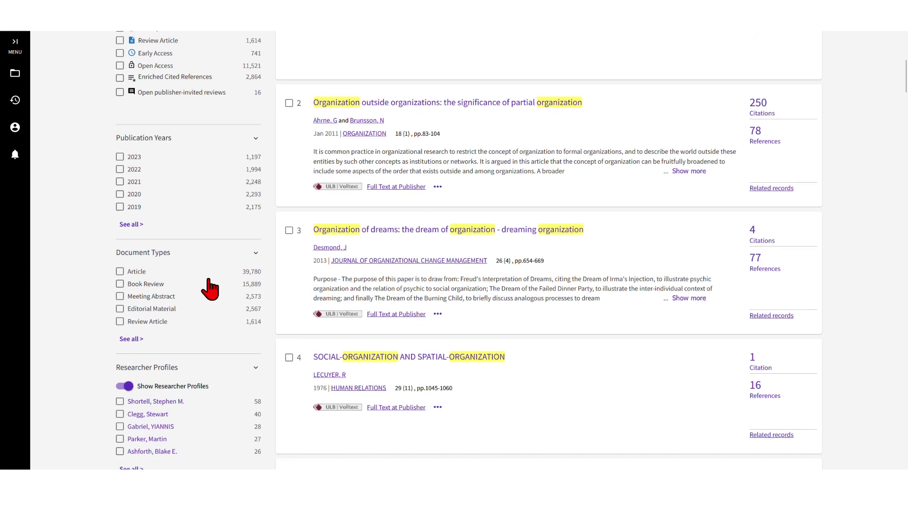
scroll(203, 288, "down", 2)
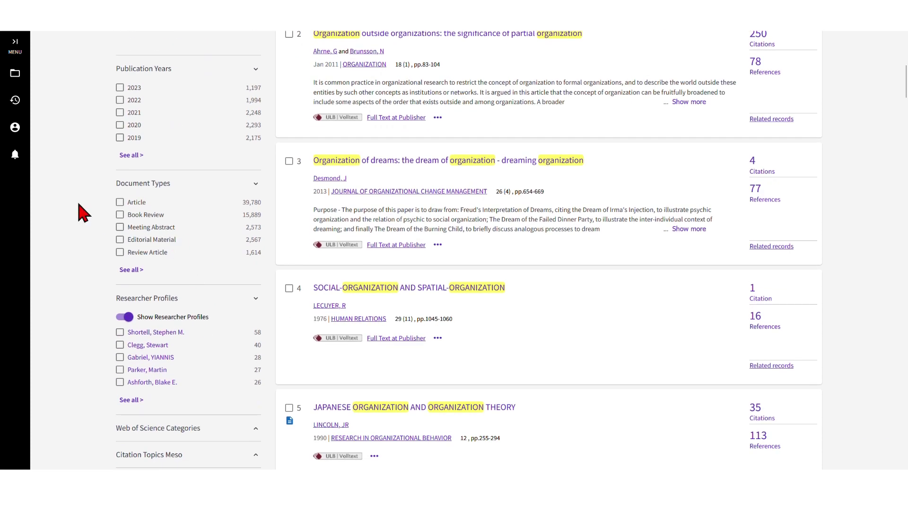
left_click(134, 269)
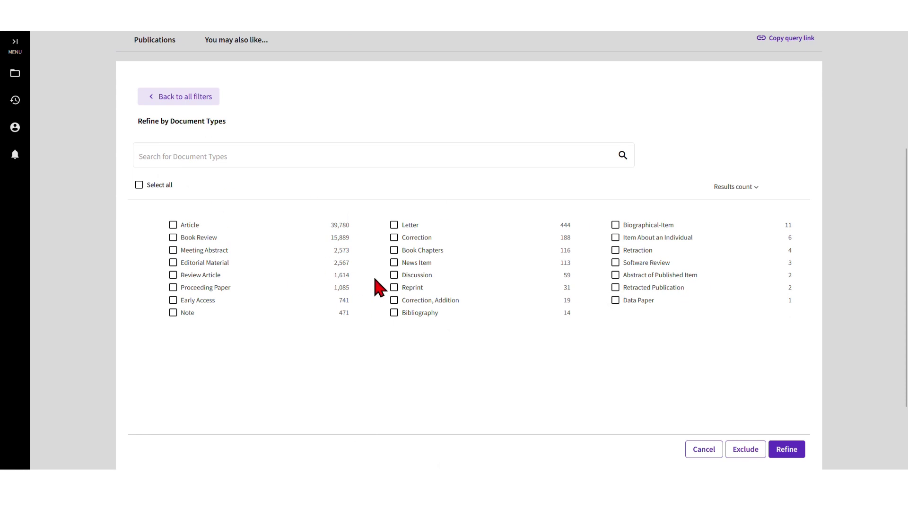
left_click(174, 226)
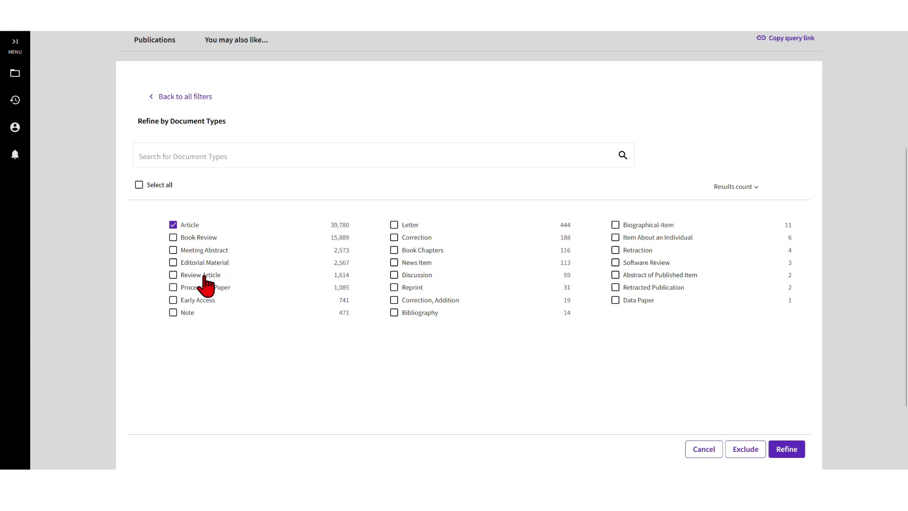
left_click(182, 283)
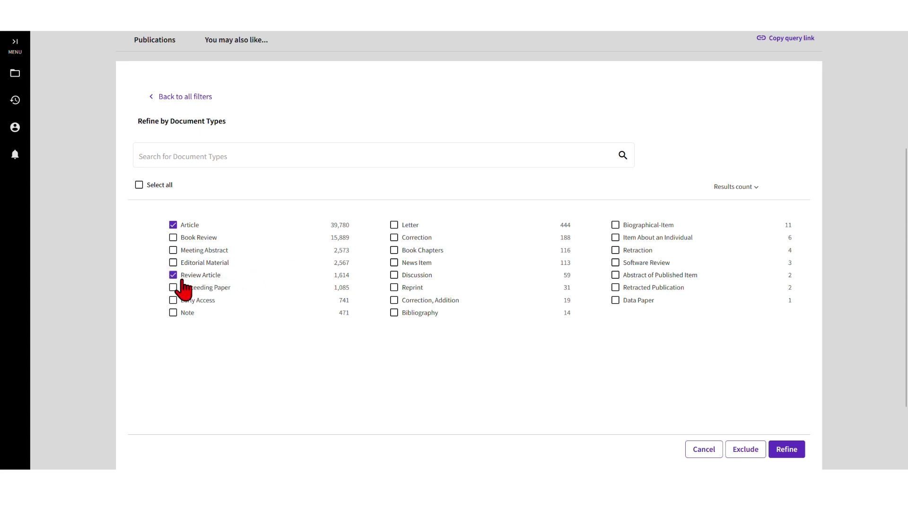
left_click(184, 282)
left_click(182, 229)
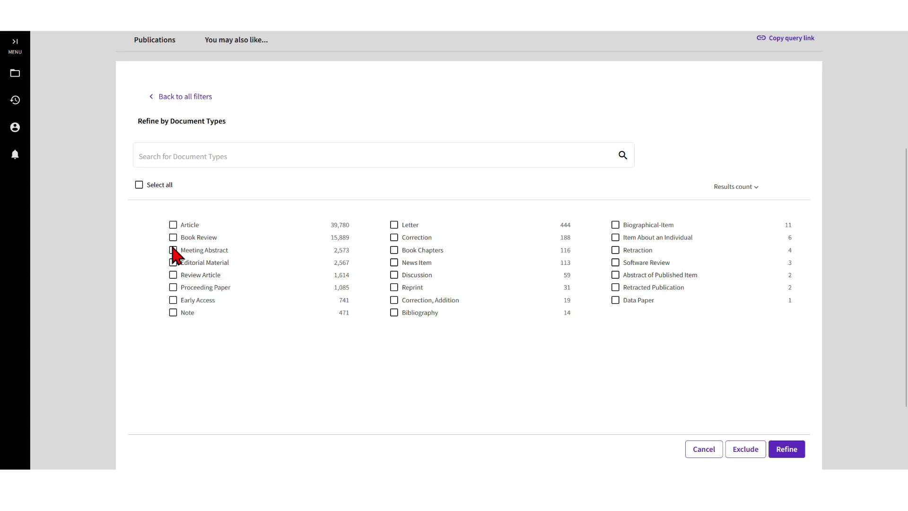
Step: Try selecting and clearing the Proceeding Paper, Early Access and Book Chapters document types
left_click(183, 289)
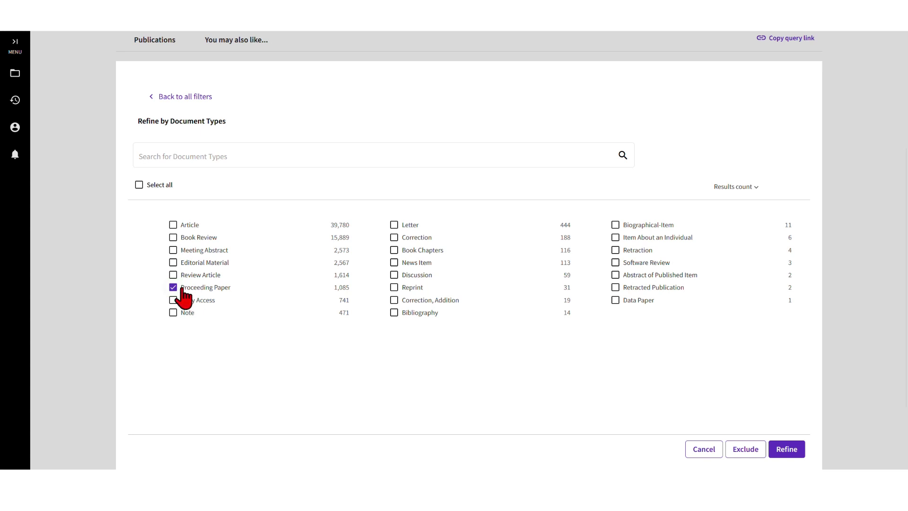
left_click(183, 289)
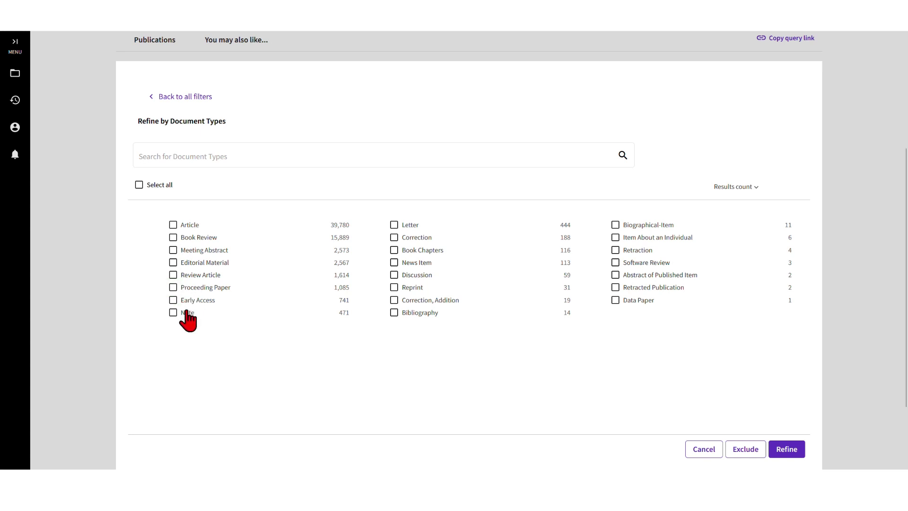
left_click(184, 301)
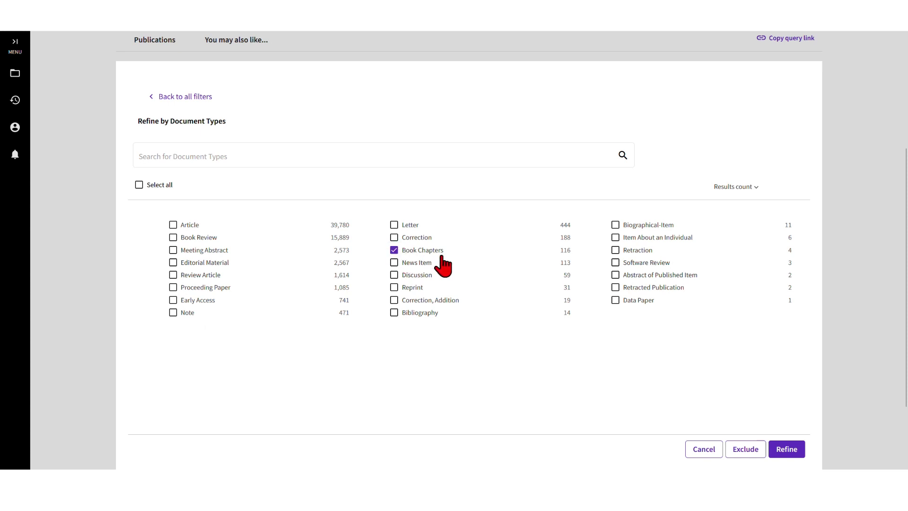
left_click(400, 254)
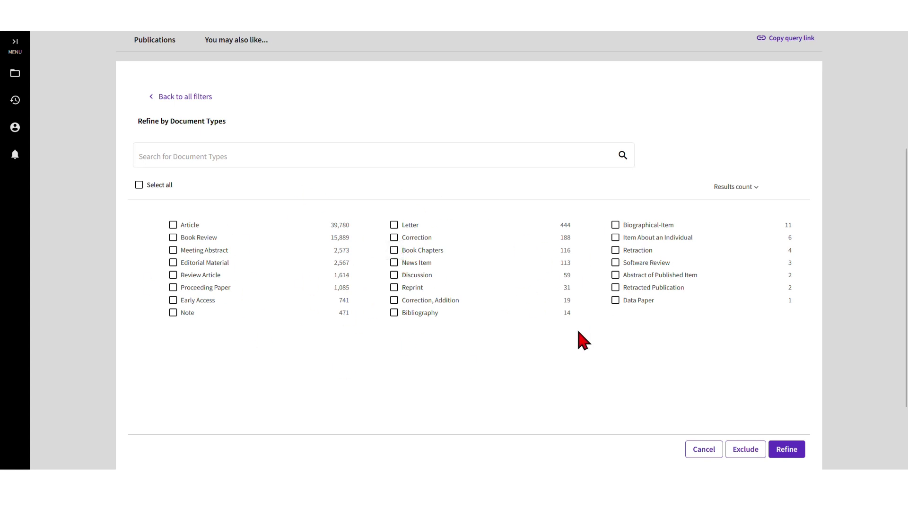
Step: Select and clear the Article document type, and cancel the Document Types refinement without applying it
left_click(181, 227)
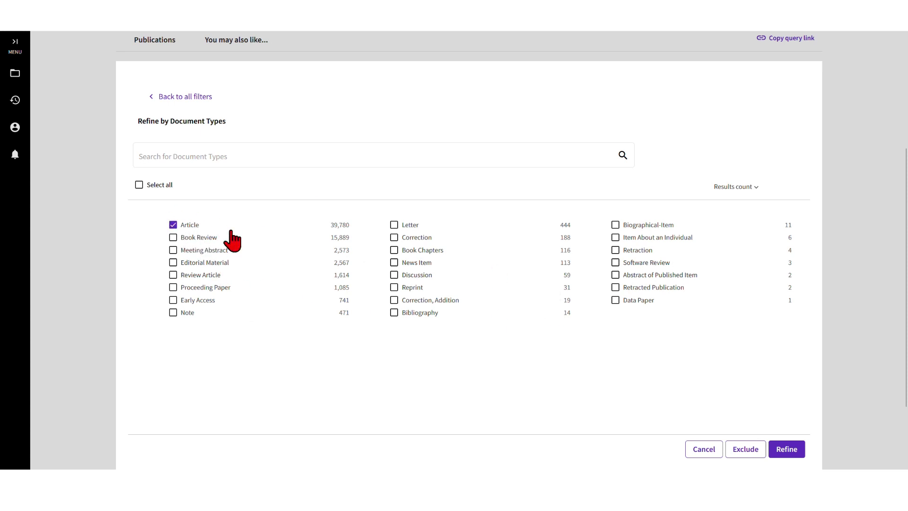
left_click(181, 227)
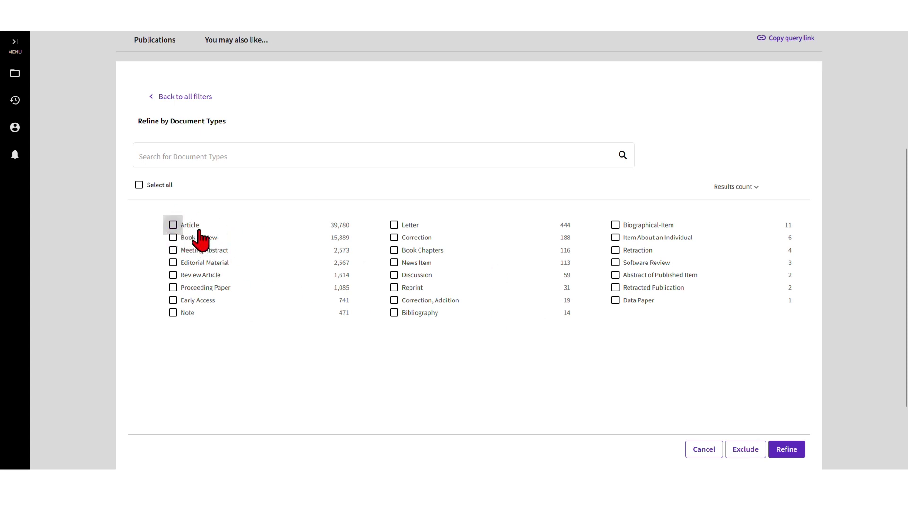
left_click(716, 451)
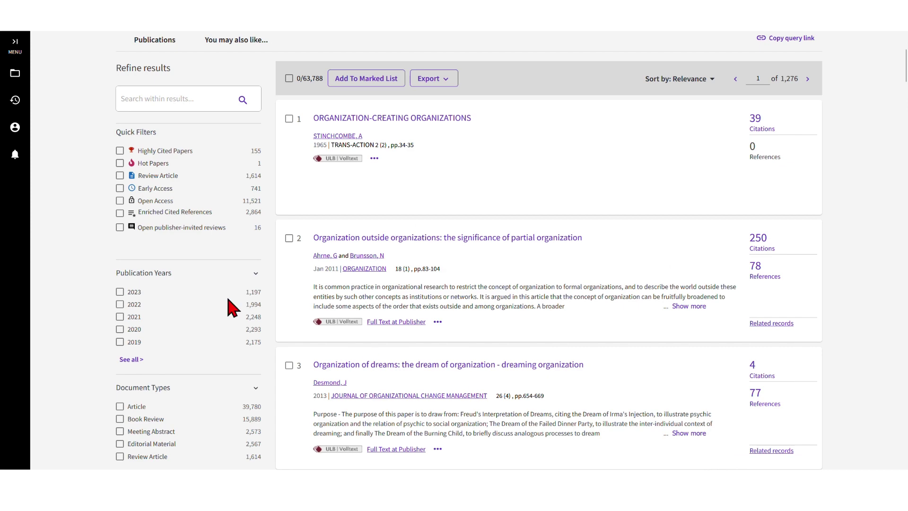
Step: Expand the Web of Science Categories filter below Researcher Profiles to view its main categories
scroll(236, 294, "down", 5)
scroll(235, 309, "down", 1)
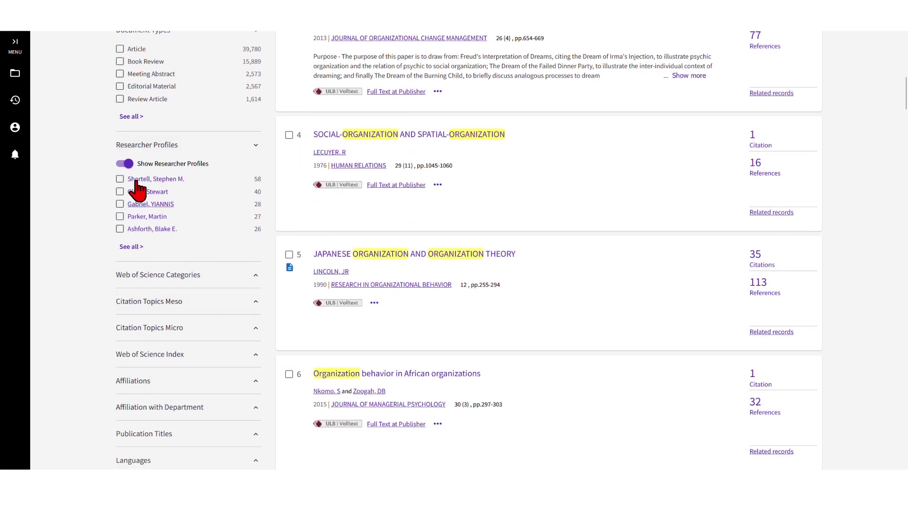
scroll(210, 230, "down", 2)
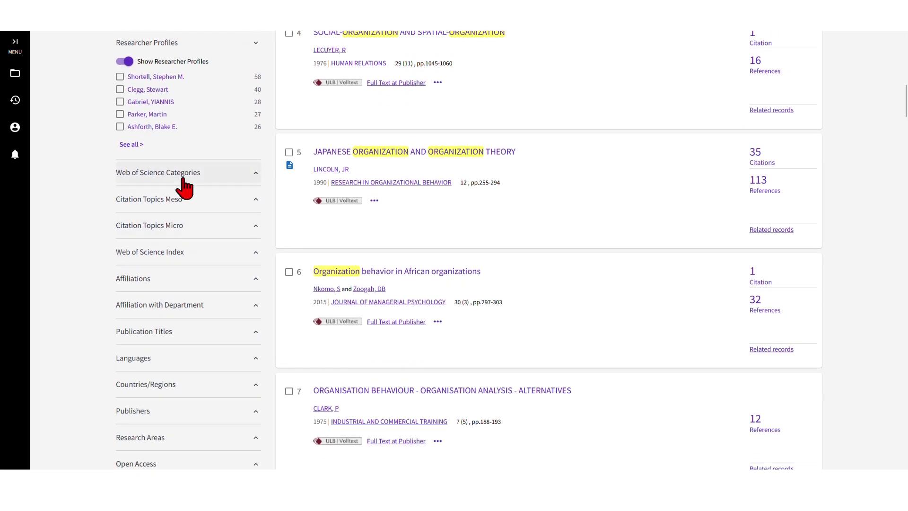
left_click(184, 174)
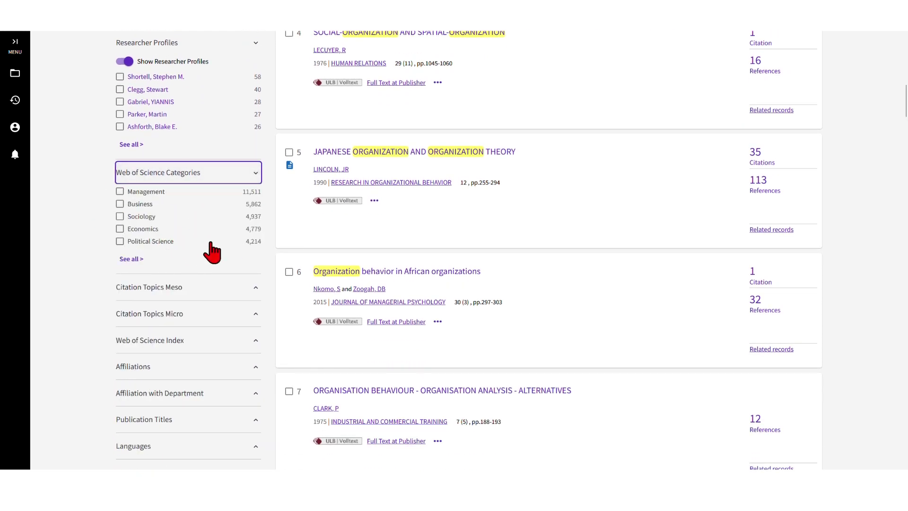
Step: Highlight "Social Sciences Citation Index (SSCI)" in the results heading, and highlight only "Social Sciences" within it
scroll(175, 236, "up", 8)
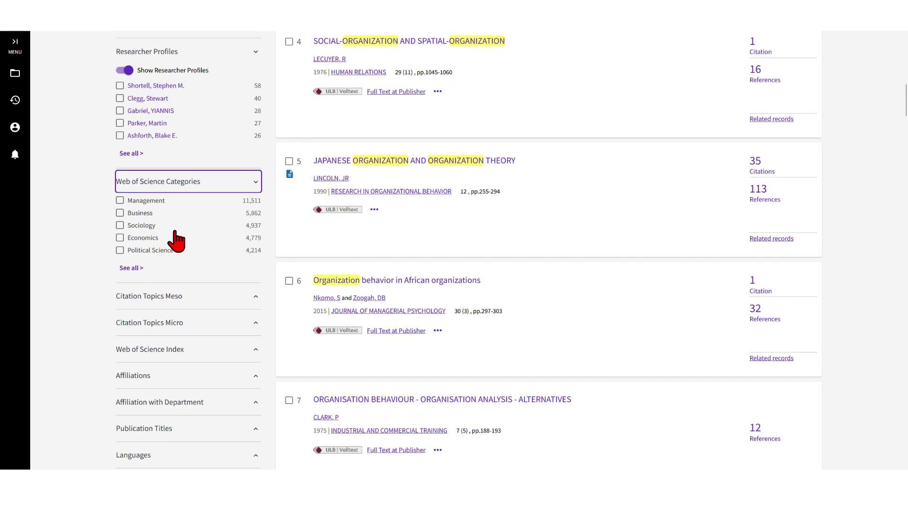
scroll(185, 241, "up", 5)
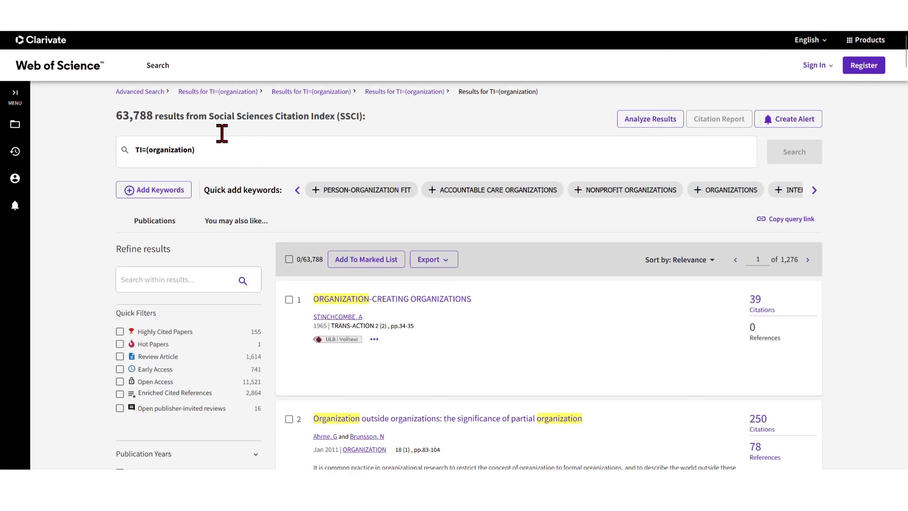
left_click_drag(316, 127, 380, 129)
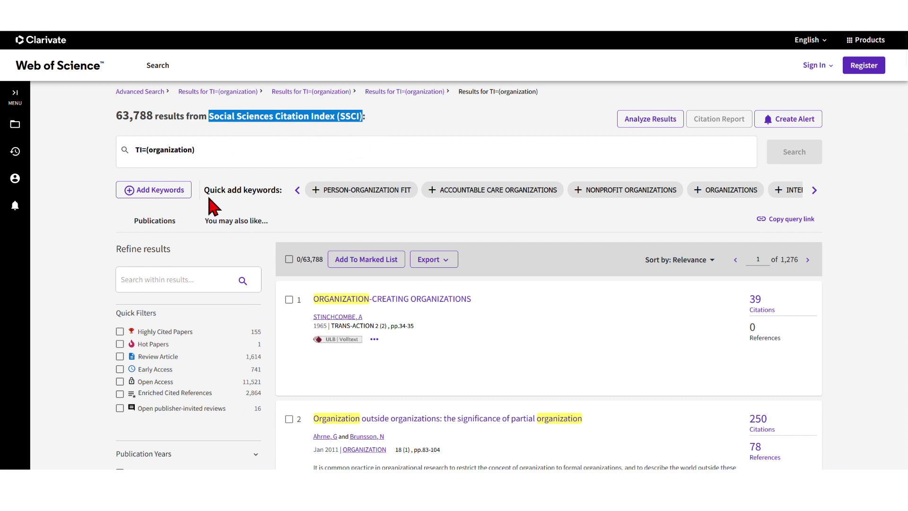
left_click_drag(226, 131, 288, 133)
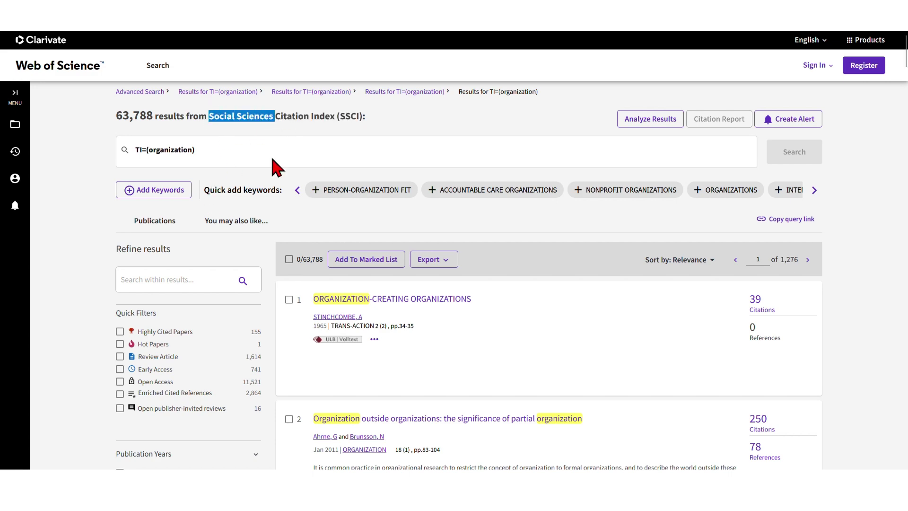
Step: Open the complete Web of Science Categories list and try selecting and clearing Management and Business
scroll(278, 167, "down", 13)
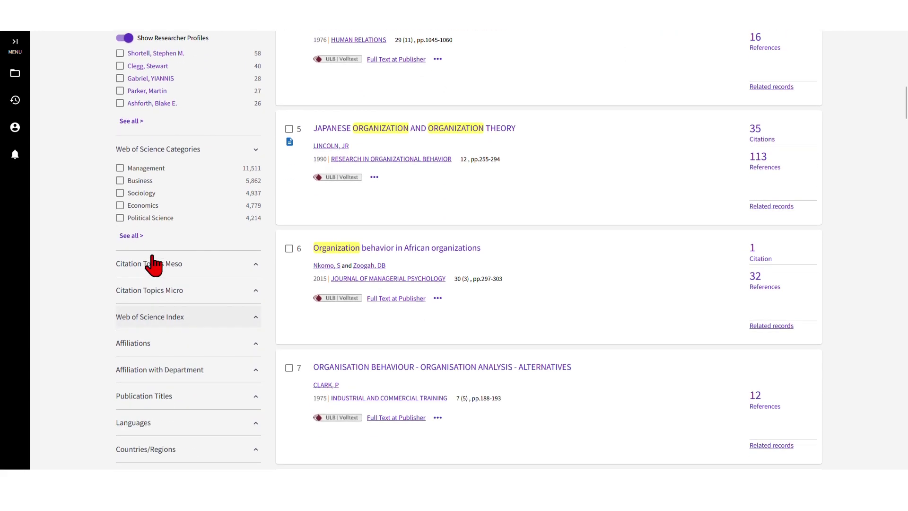
left_click(131, 235)
scroll(283, 294, "down", 3)
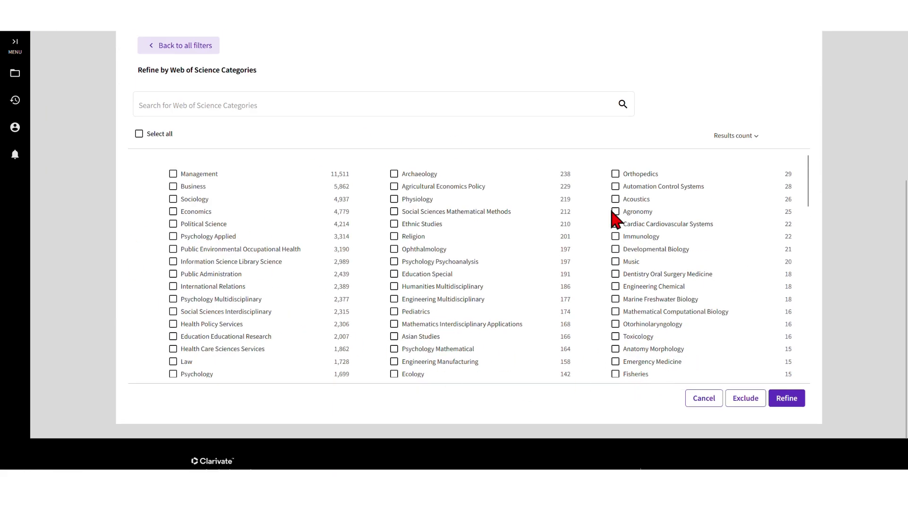
left_click(174, 174)
left_click(174, 186)
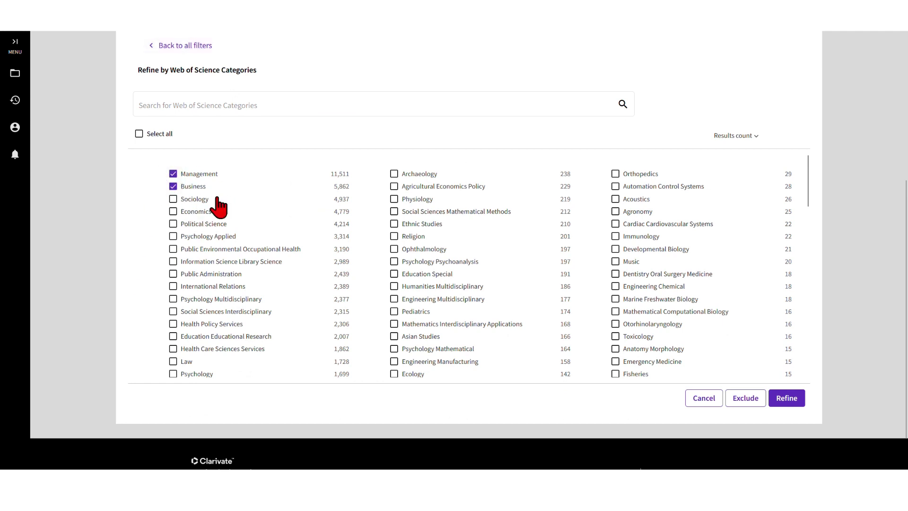
left_click(173, 186)
left_click(173, 174)
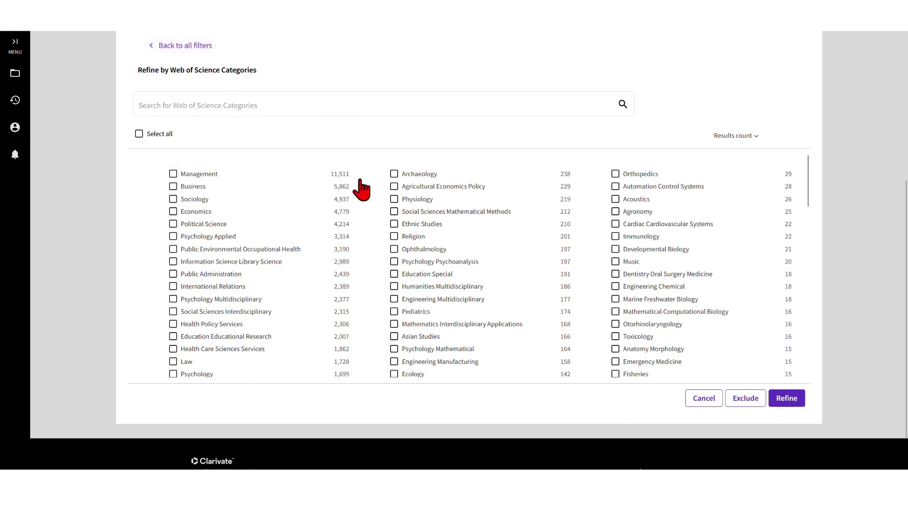
Step: Select and clear the Archaeology category, and cancel the category refinement to return to the result list
left_click(394, 174)
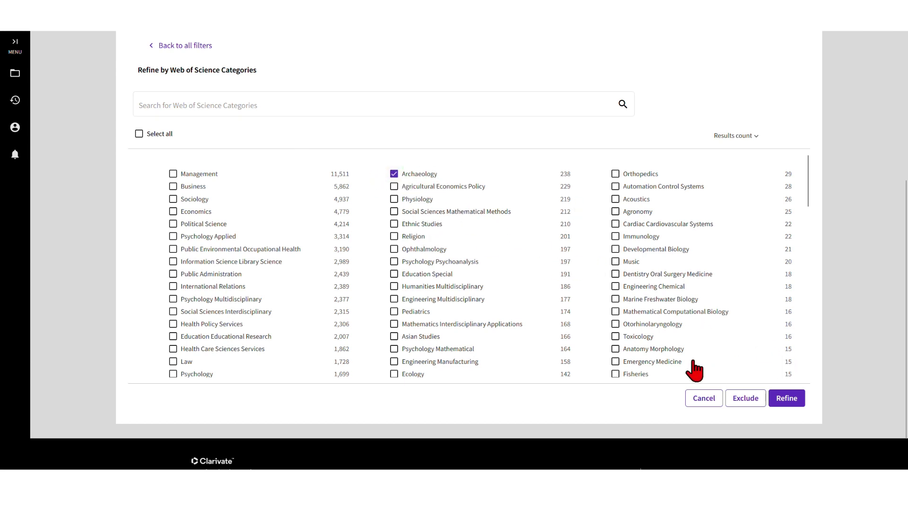
left_click(397, 175)
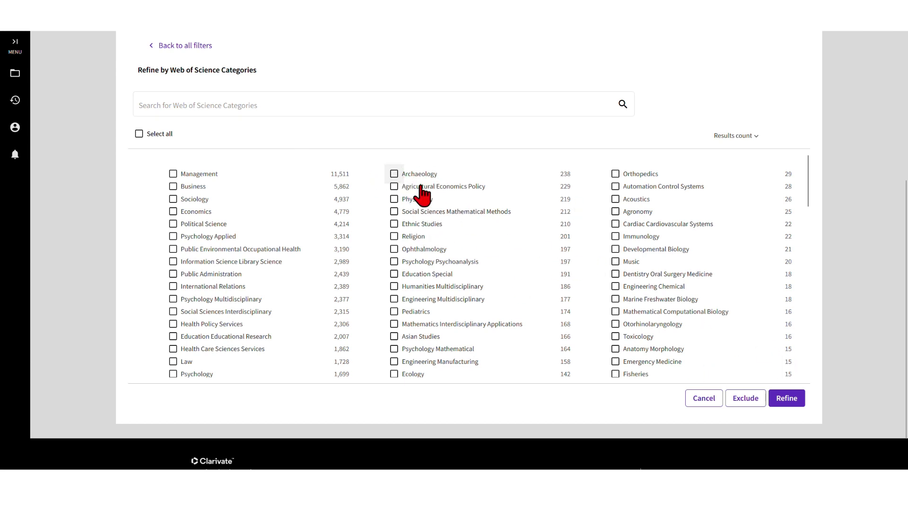
left_click(714, 401)
scroll(163, 302, "down", 2)
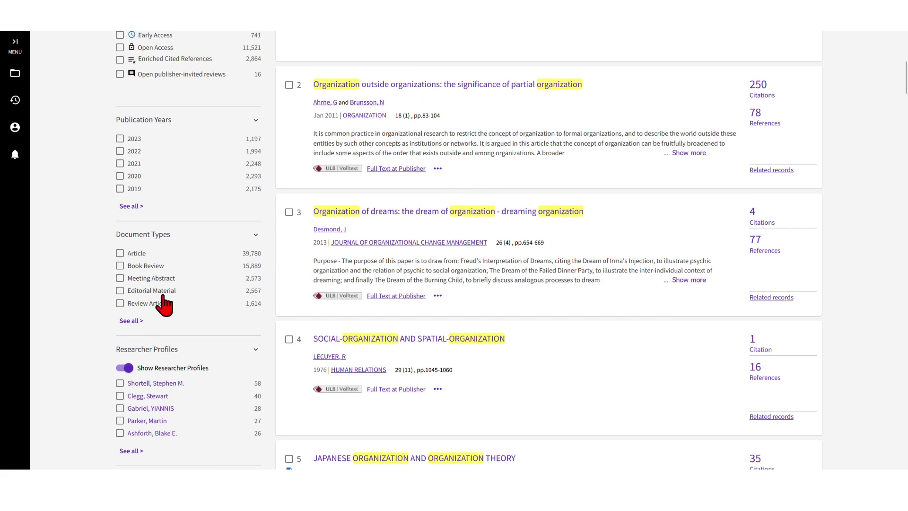
Step: Expand the Publication Titles filter and try selecting and clearing ORGANIZATION STUDIES without refining the results
scroll(162, 297, "down", 5)
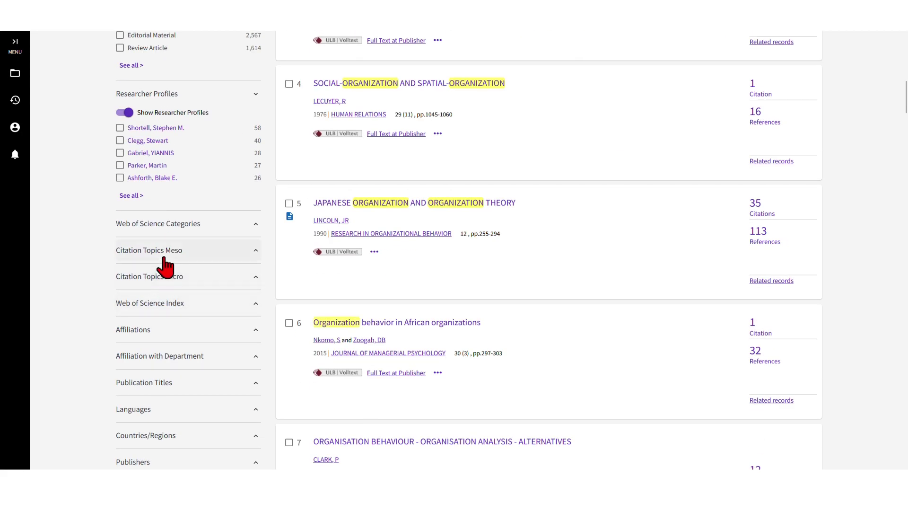
scroll(165, 274, "down", 2)
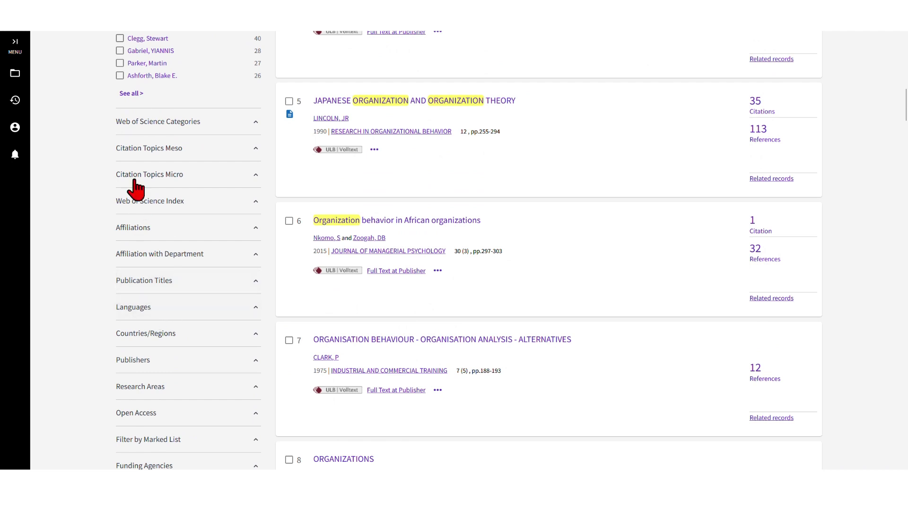
scroll(167, 298, "down", 1)
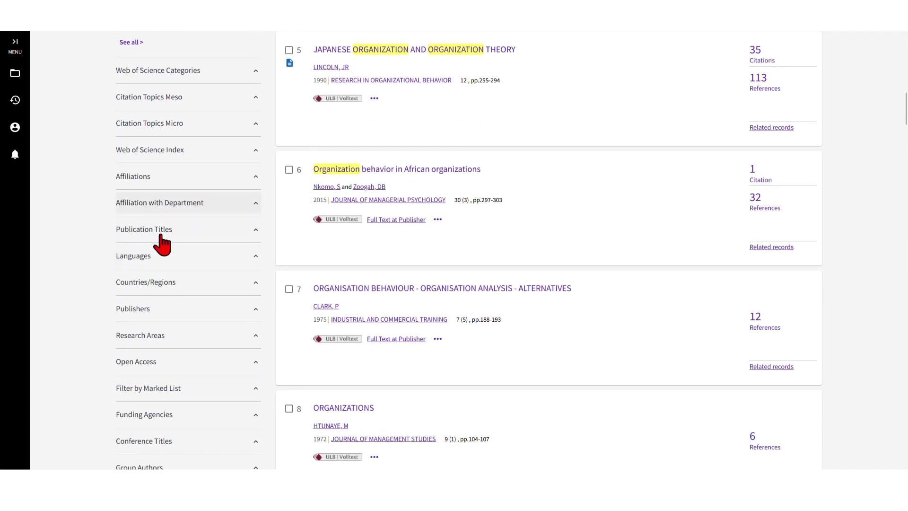
left_click(158, 237)
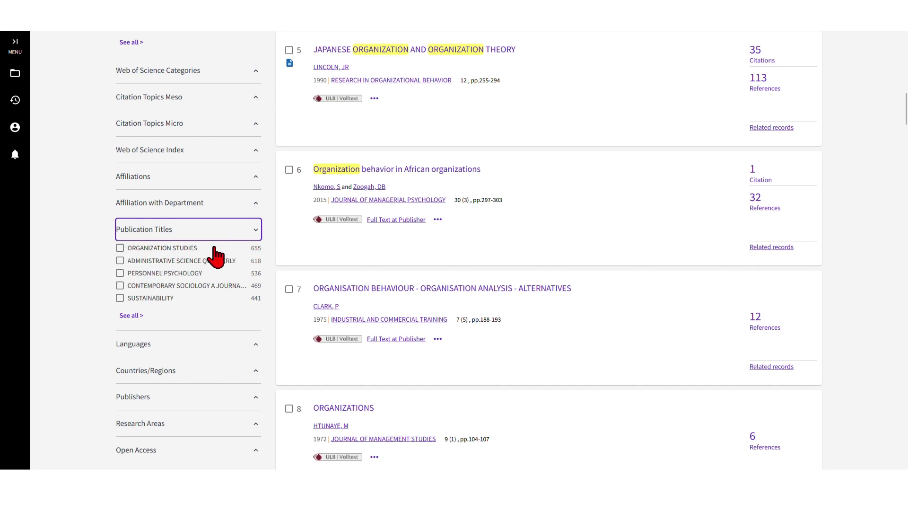
left_click(120, 248)
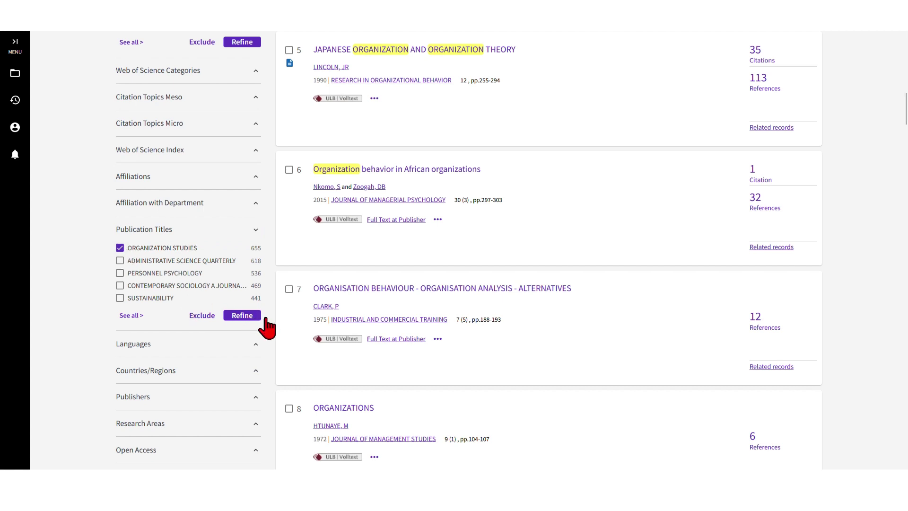
left_click(127, 248)
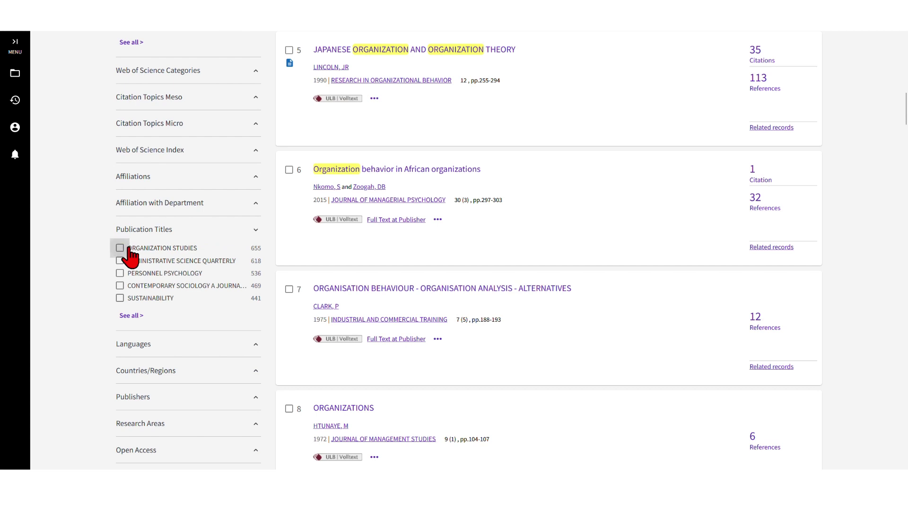
Step: Expand the Languages filter and try selecting and clearing English without refining the results
left_click(190, 345)
scroll(191, 350, "down", 3)
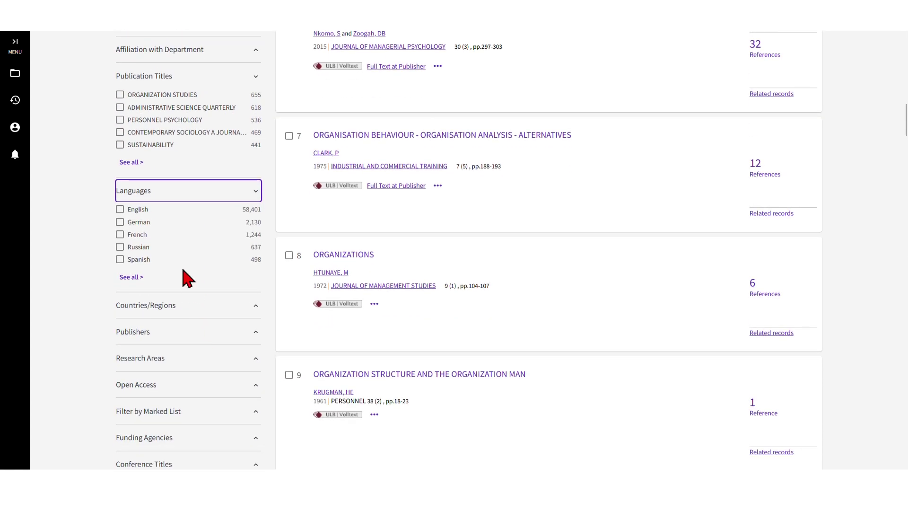
left_click(121, 210)
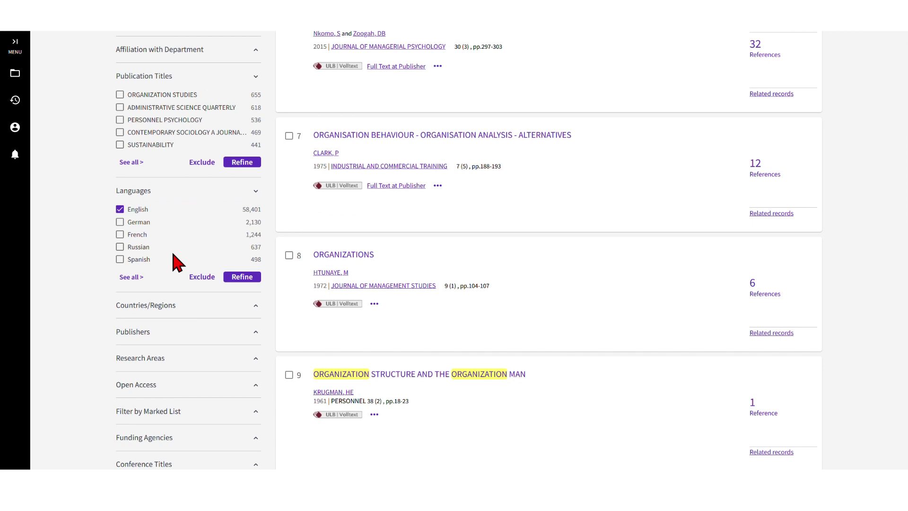
left_click(120, 209)
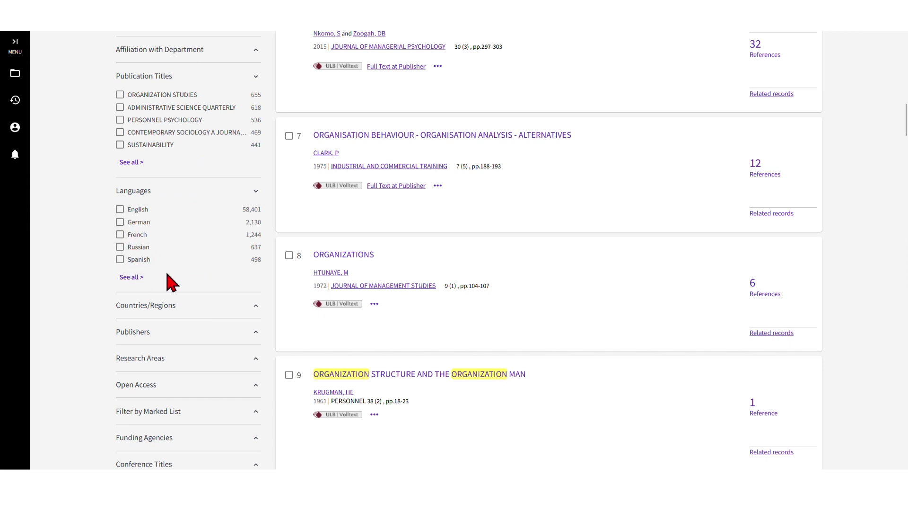
left_click(129, 211)
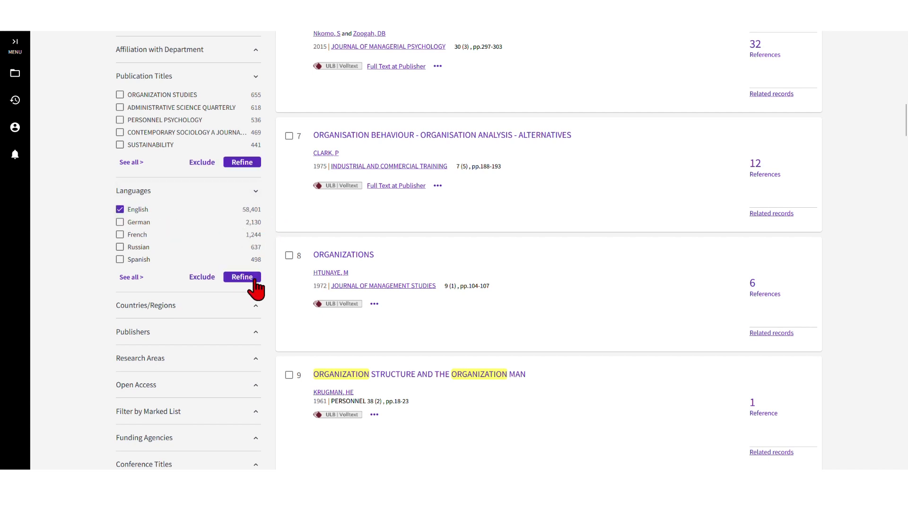
left_click(121, 210)
Step: Look through the remaining refinement filters, and expand and collapse the Publishers filter to view its main publishers
scroll(186, 304, "down", 4)
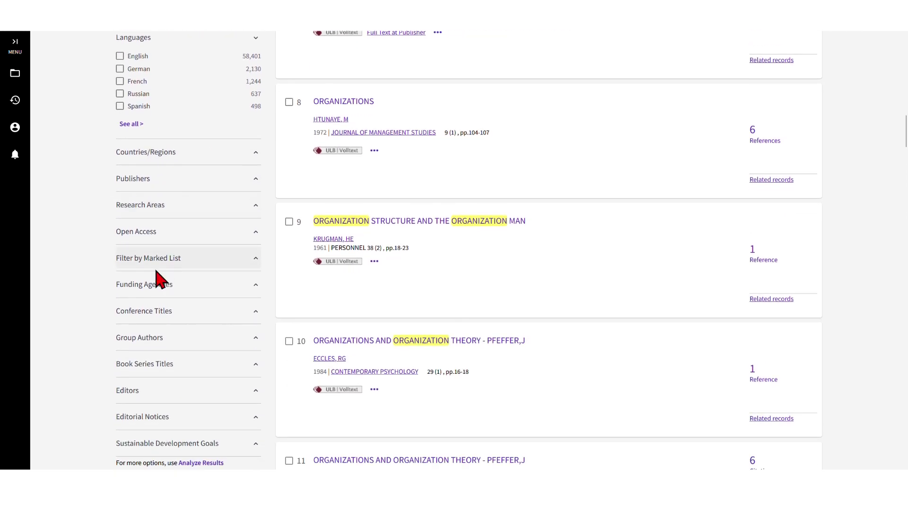
scroll(176, 350, "down", 2)
scroll(172, 331, "up", 2)
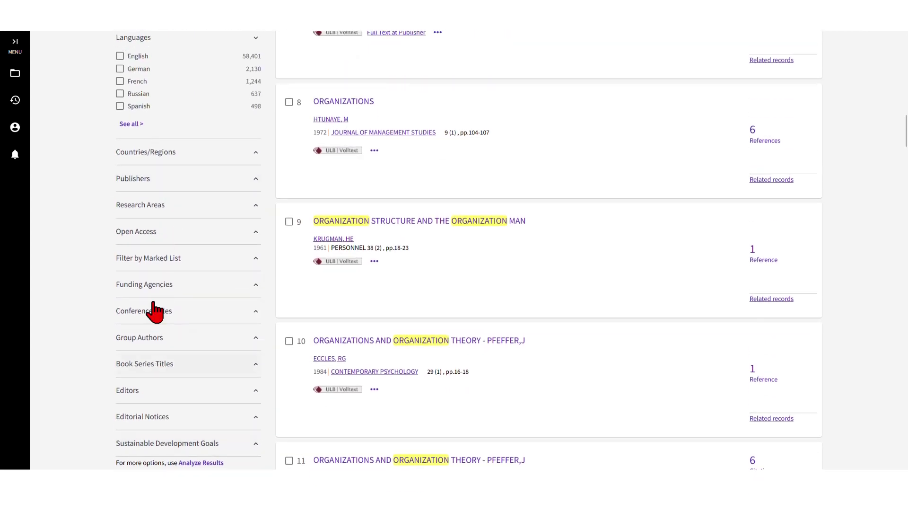
scroll(142, 245, "up", 1)
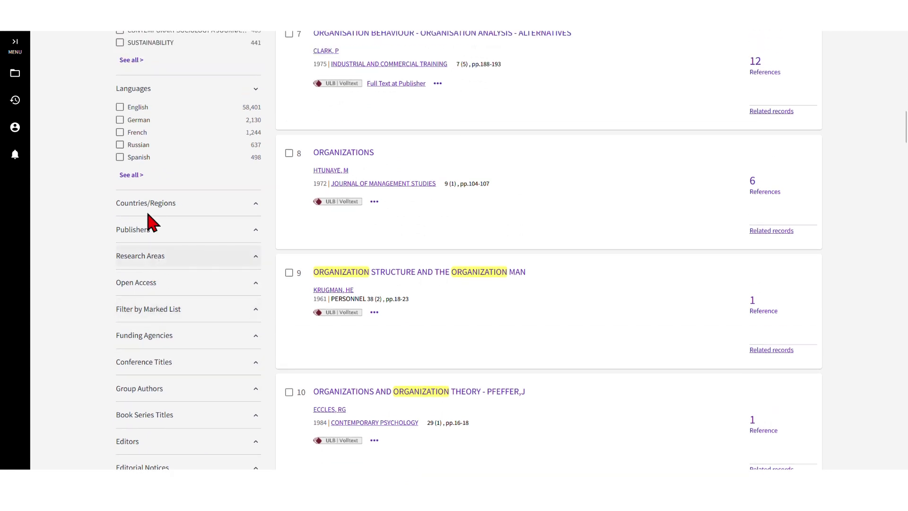
left_click(195, 239)
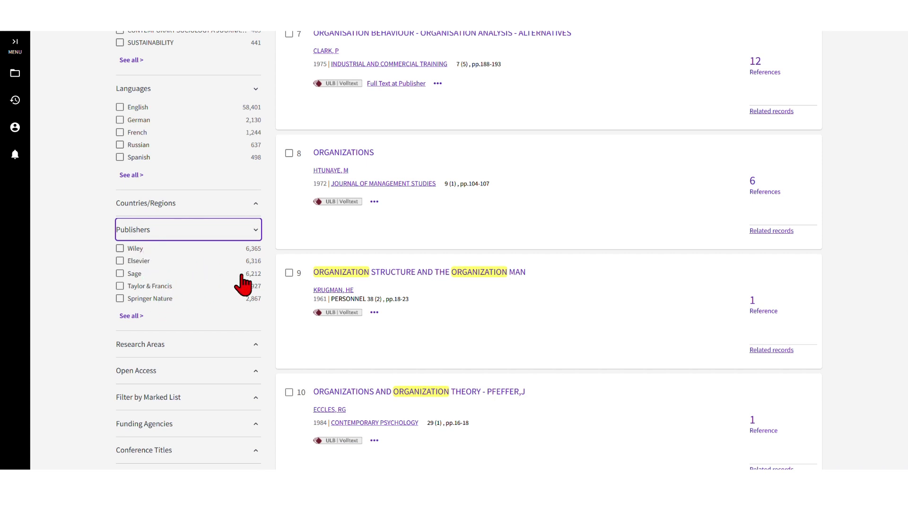
left_click(146, 230)
scroll(169, 345, "down", 2)
Step: Try selecting the first two records in the result list for marking or exporting, and clear both selections
scroll(169, 344, "up", 10)
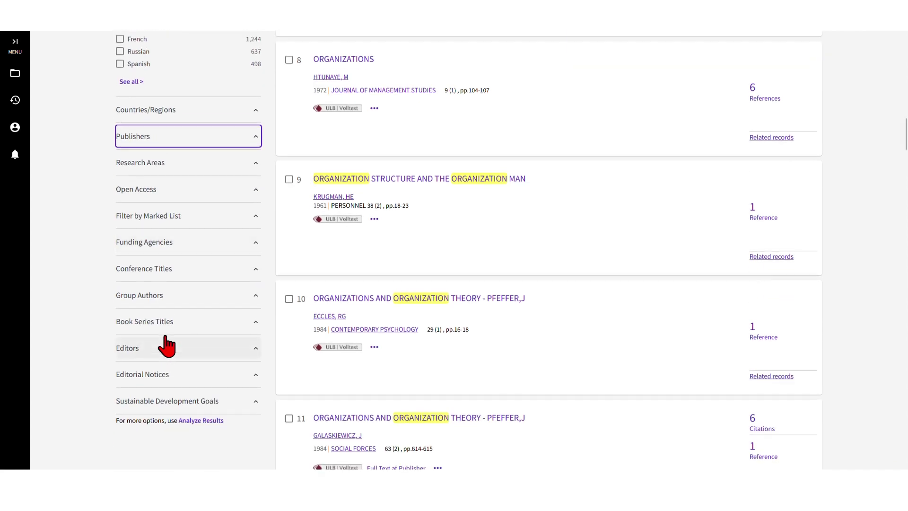
scroll(168, 344, "up", 14)
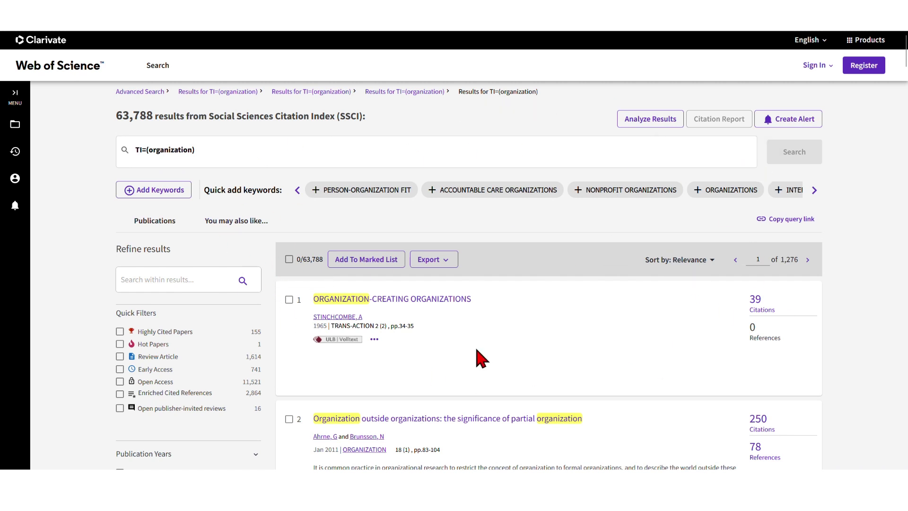
left_click(288, 300)
left_click(289, 419)
scroll(328, 405, "down", 1)
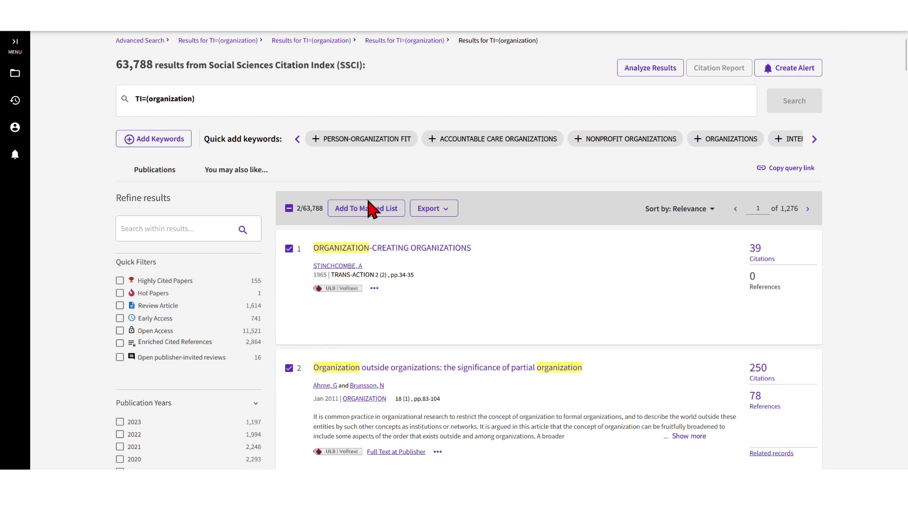
left_click(289, 248)
left_click(298, 369)
Step: View the available export formats for the result list, and highlight the total number of results in the heading
left_click(443, 210)
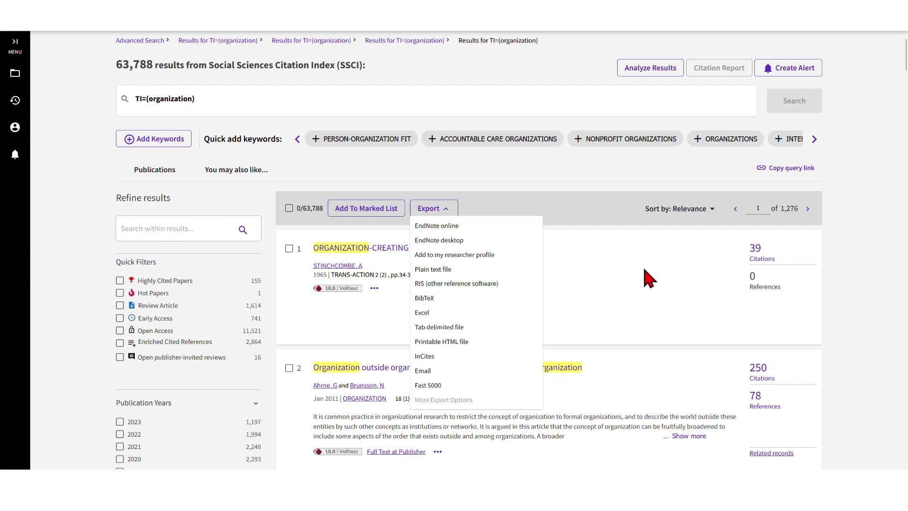
left_click(118, 71)
double_click(135, 65)
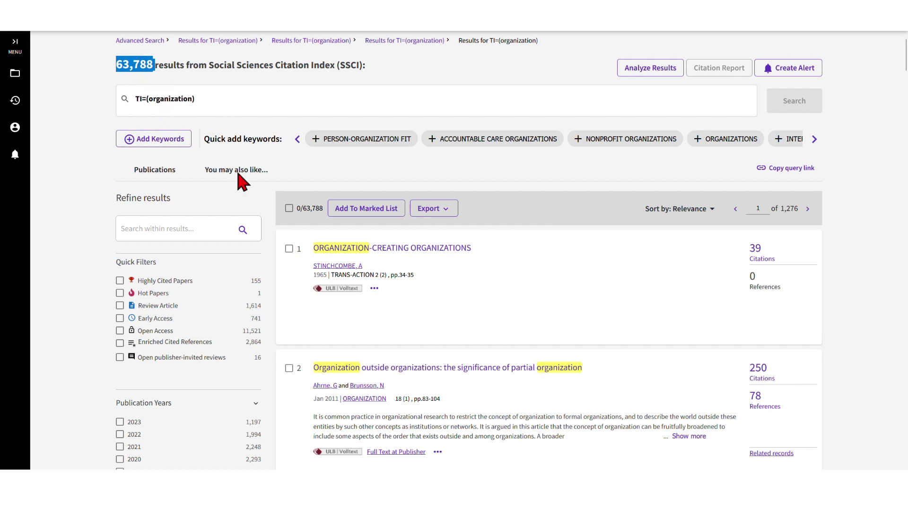
left_click(452, 212)
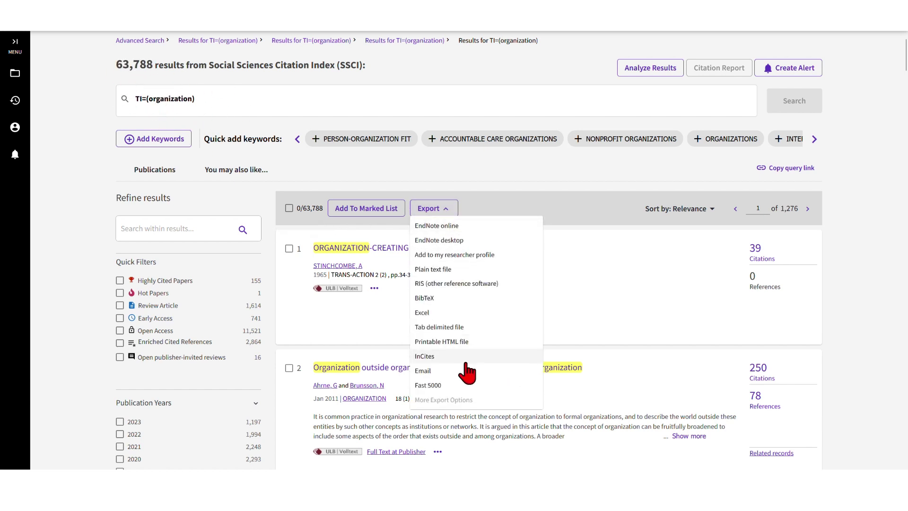
left_click(596, 312)
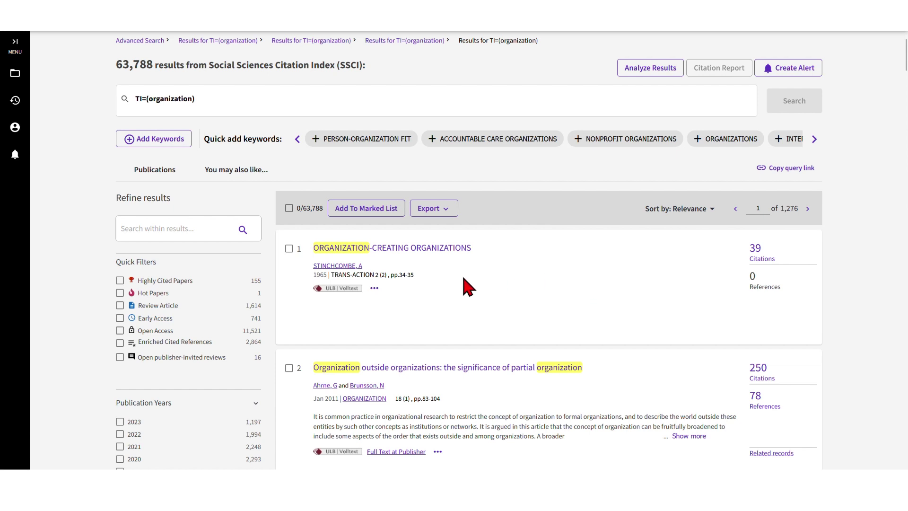
Step: Try to open the record "Organization outside organizations: the significance of partial organization" and go back to the previous page
scroll(458, 401, "down", 3)
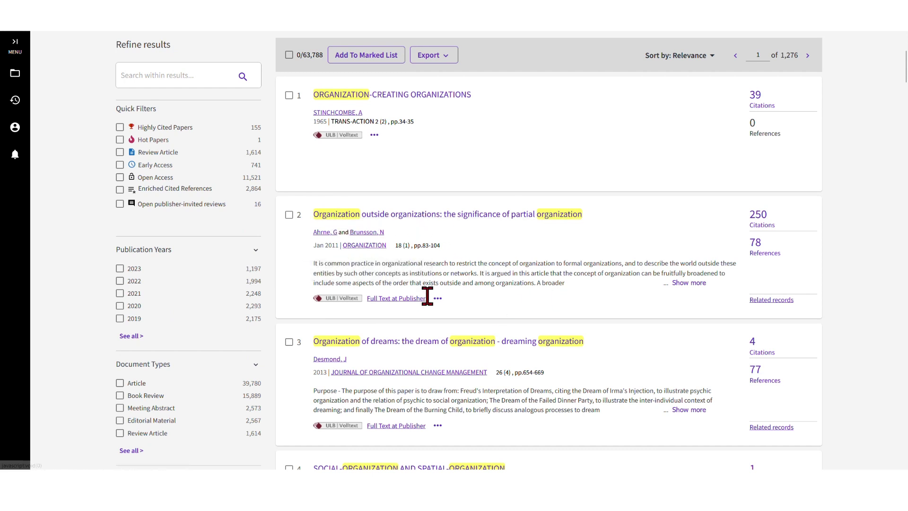
left_click(470, 215)
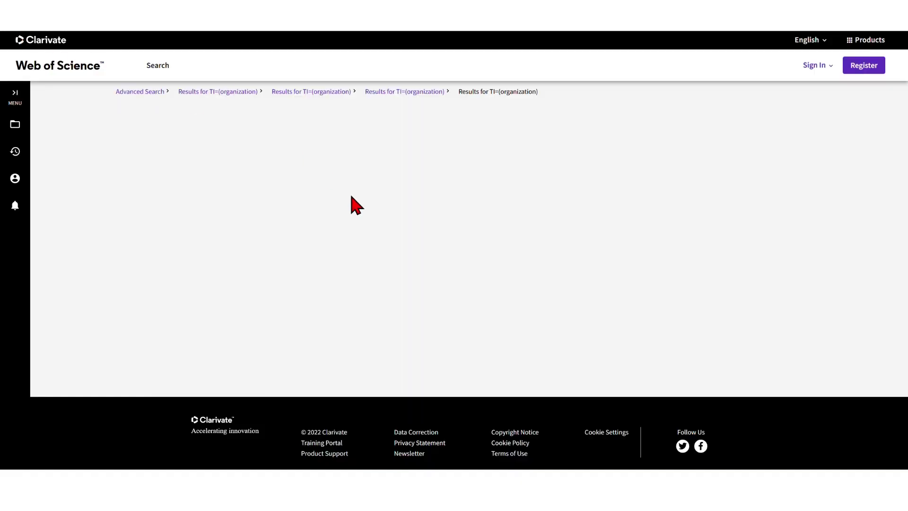
key("alt+Left")
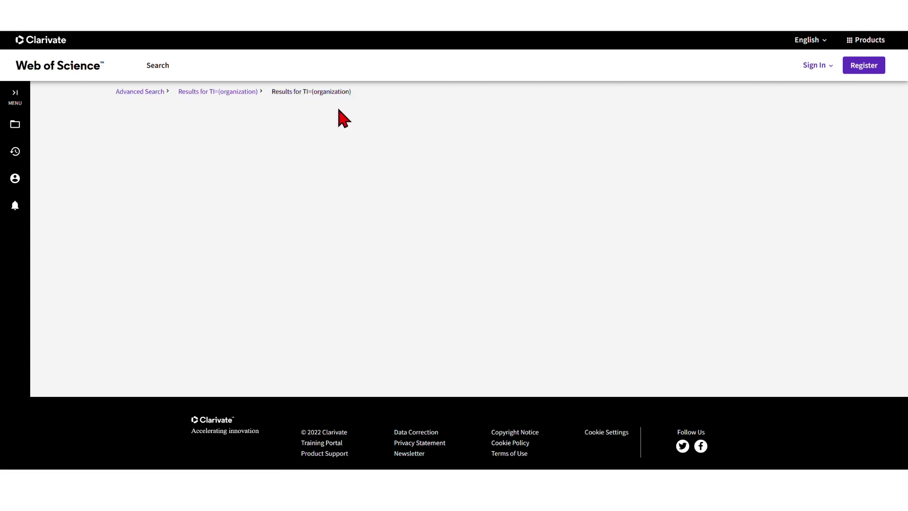
Step: Reopen the TI=(organization) results from the advanced search session queries and try again to open the second record
left_click(151, 92)
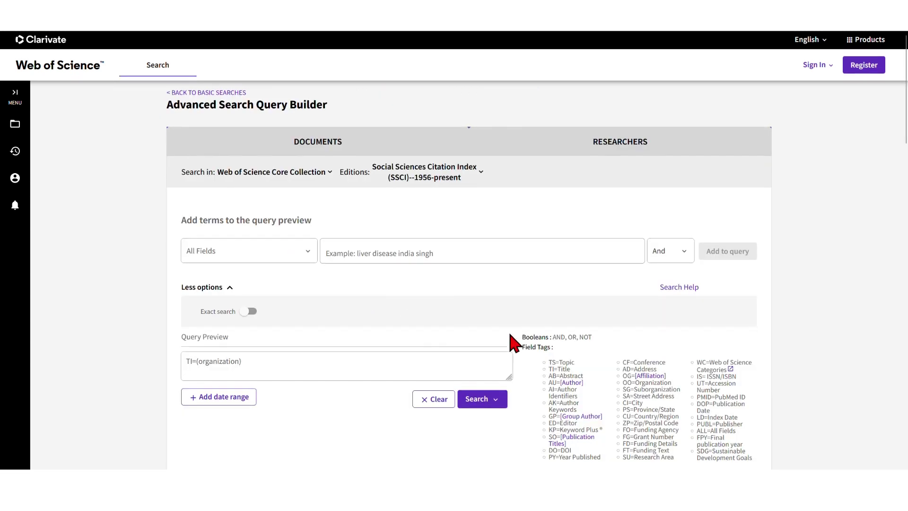
scroll(511, 343, "down", 5)
left_click(560, 330)
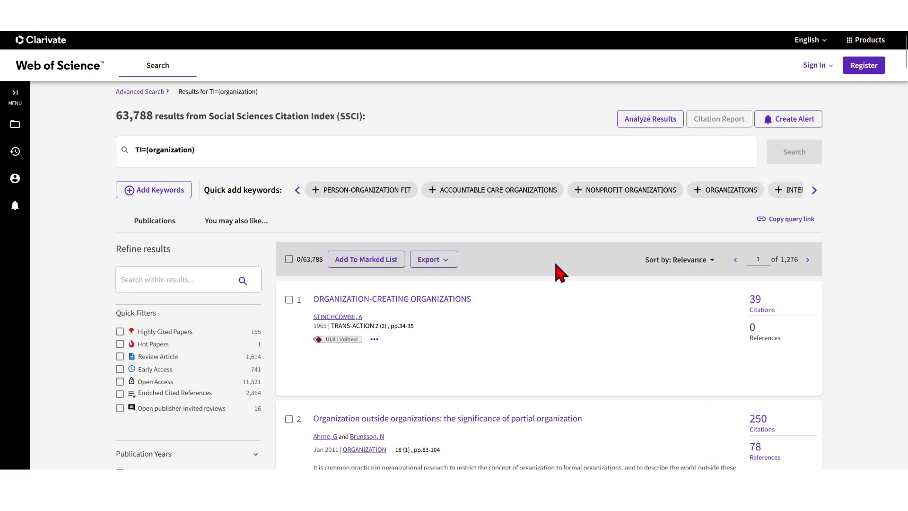
scroll(557, 281, "down", 4)
left_click(470, 214)
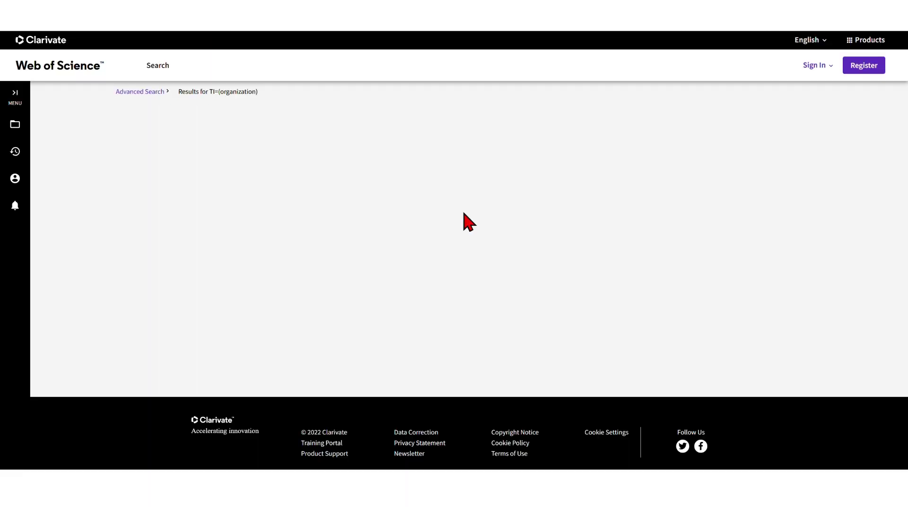
Step: Return to the advanced search and reopen the results of session query 26, TI=(organization)
left_click(147, 93)
scroll(529, 331, "down", 3)
scroll(530, 331, "down", 3)
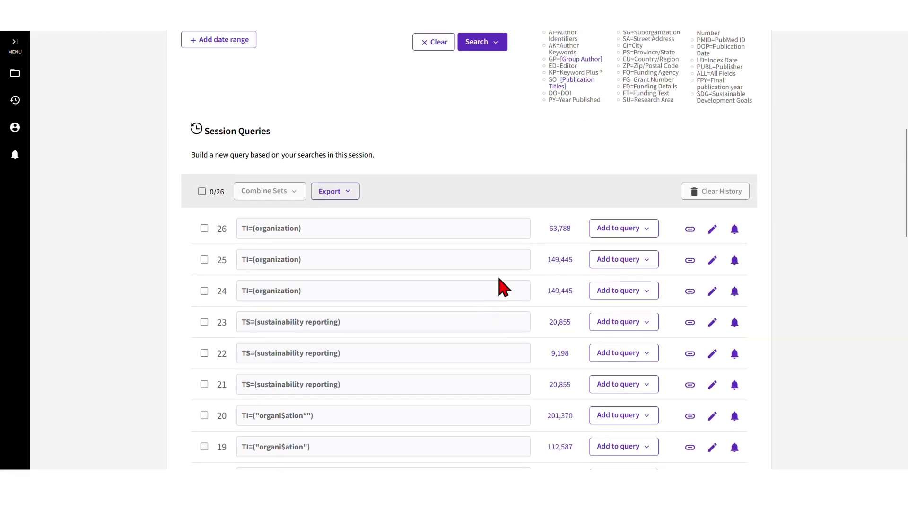
left_click(563, 231)
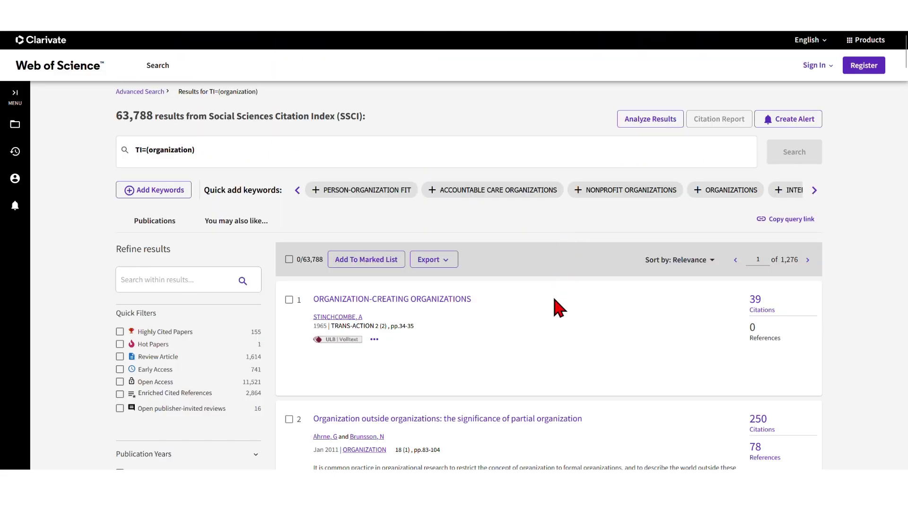
Step: Show the full abstract of the second record, highlight its text and clear the highlight
scroll(563, 241, "down", 5)
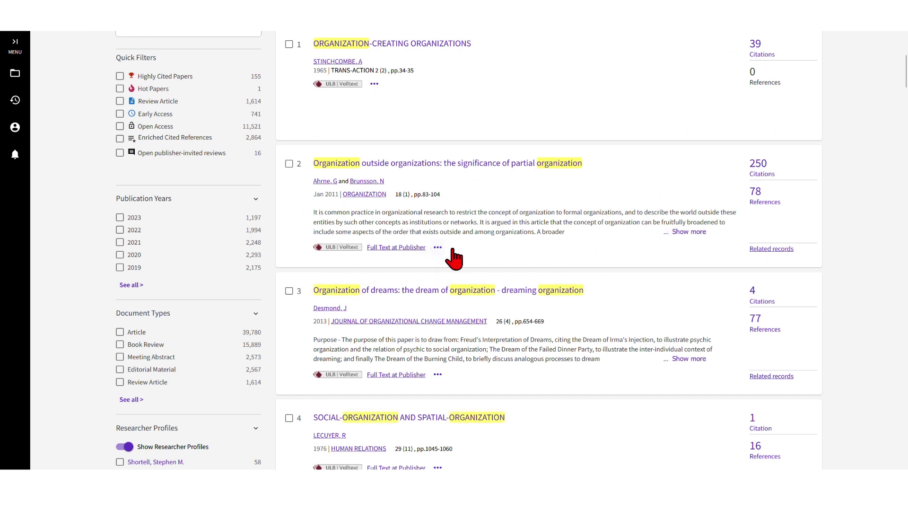
left_click(690, 232)
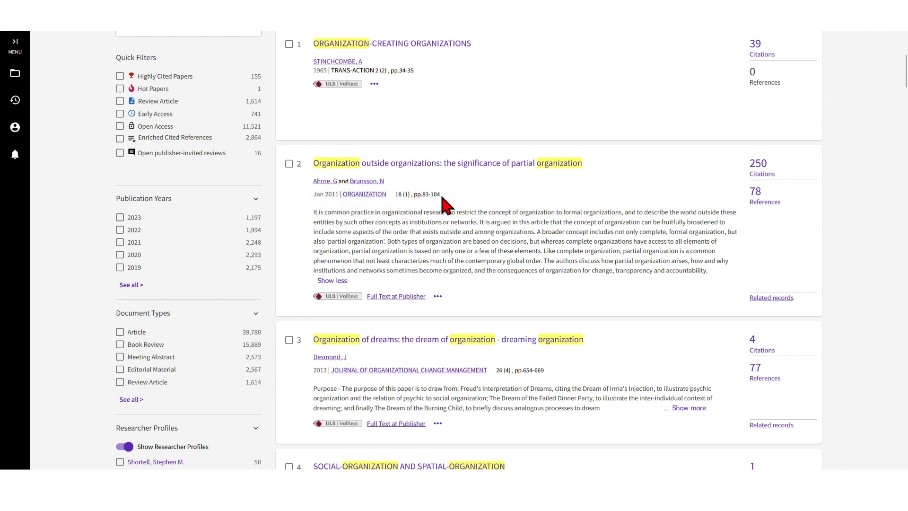
left_click_drag(318, 212, 738, 279)
left_click(554, 270)
Step: Open the query editor for TI=(organization) above the results and close it without changing the query
scroll(528, 266, "up", 3)
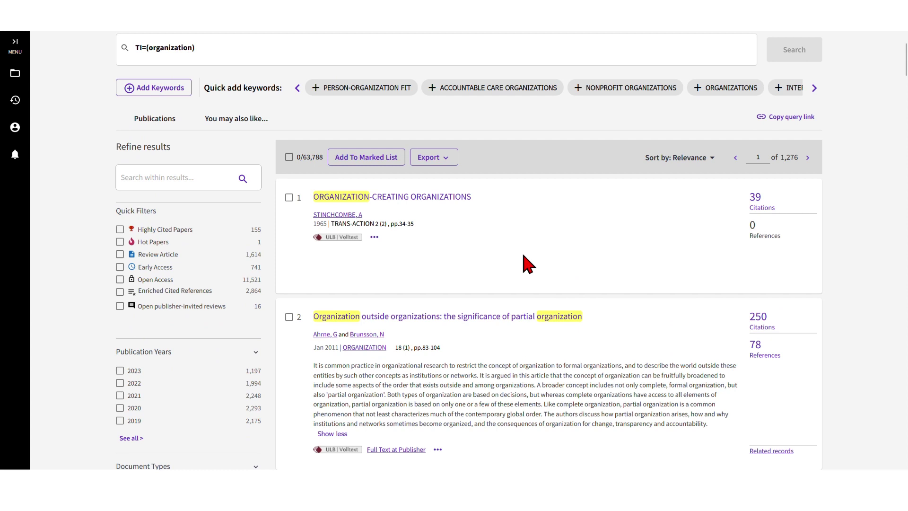
scroll(528, 266, "up", 2)
left_click(156, 161)
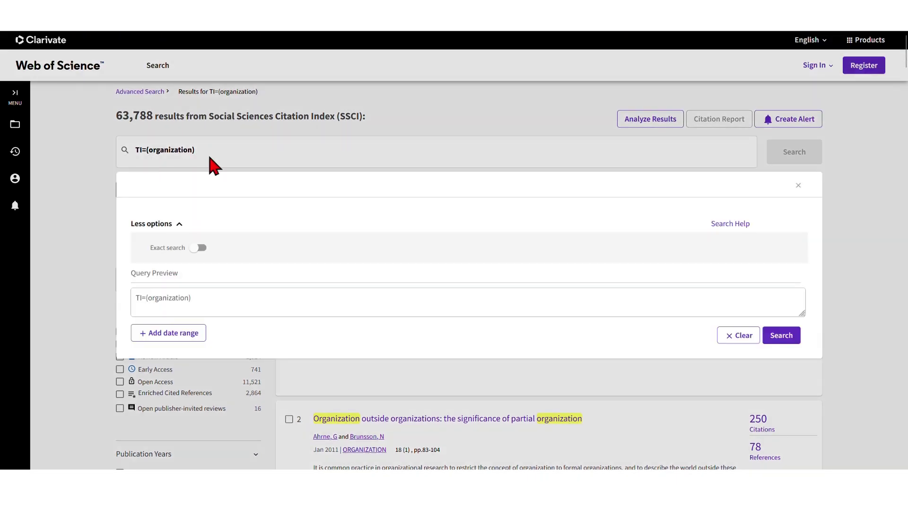
left_click(861, 286)
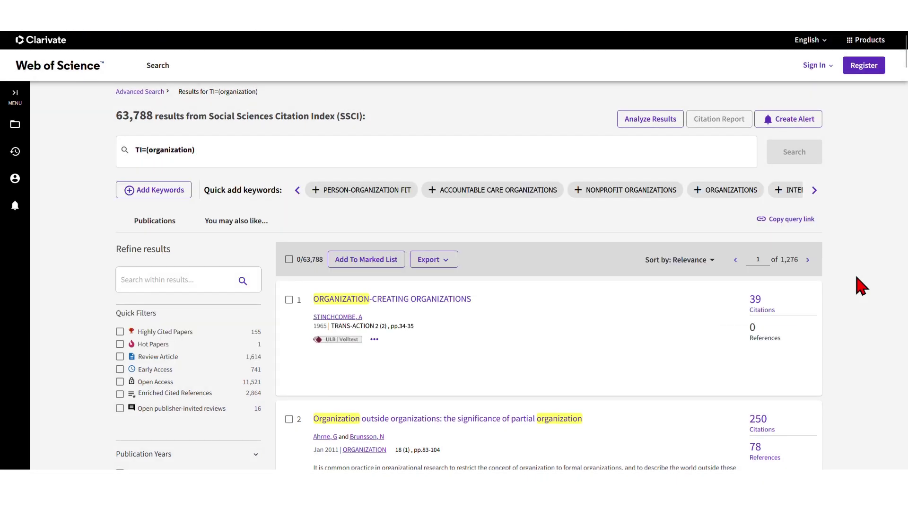
scroll(862, 286, "down", 3)
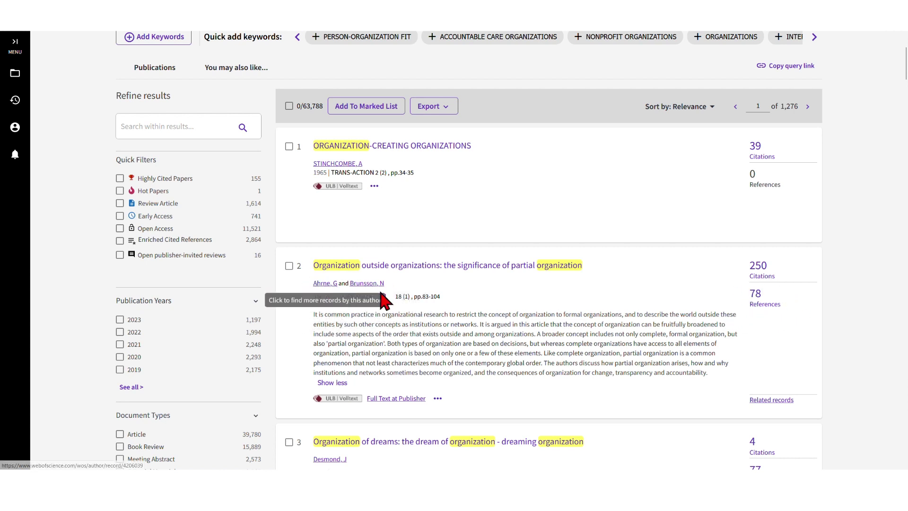
Step: Open the cited references of the second record, "Organization outside organizations", look through the list and return to the results
left_click(755, 293)
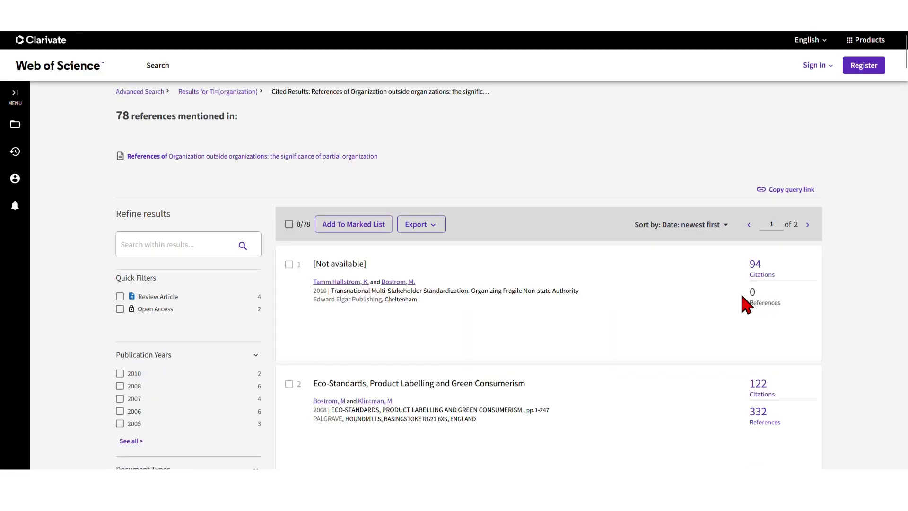
scroll(594, 328, "down", 4)
scroll(594, 328, "down", 16)
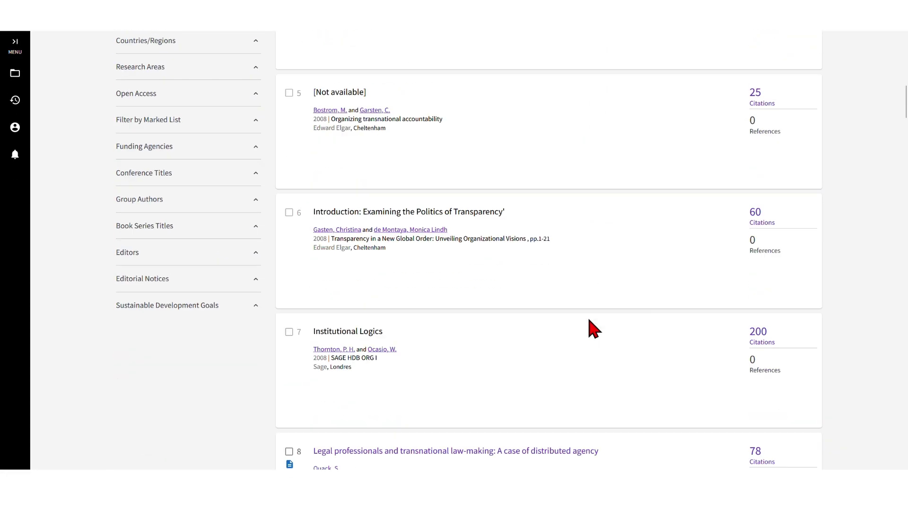
scroll(604, 335, "down", 18)
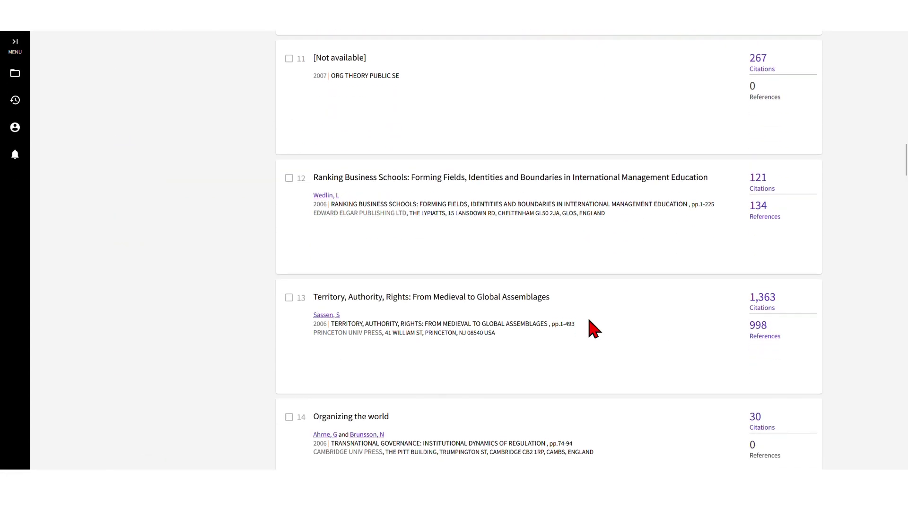
scroll(594, 328, "down", 10)
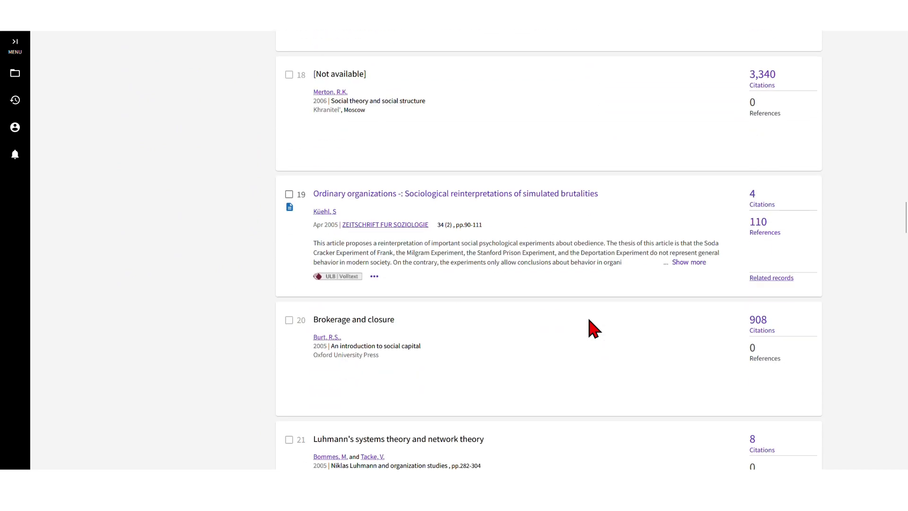
scroll(590, 325, "up", 20)
scroll(567, 307, "up", 20)
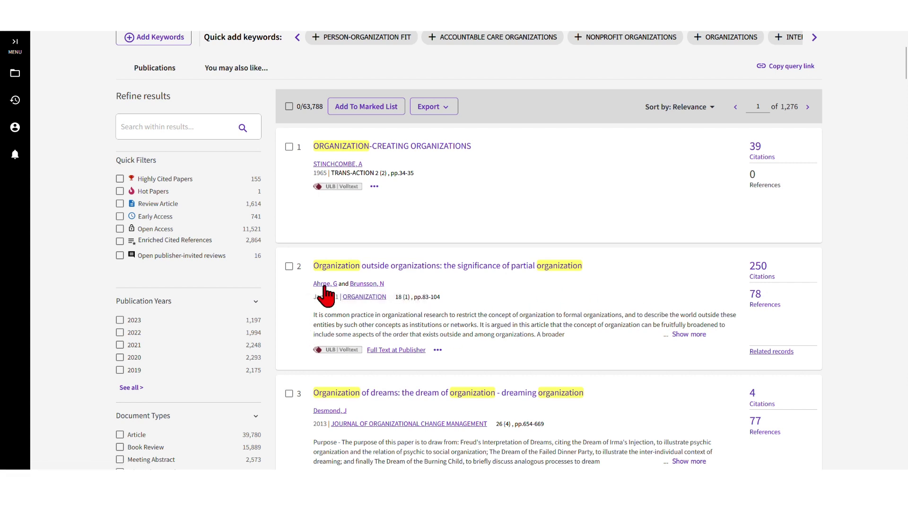
Step: Open the publications citing "Organization outside organizations", look through them and go back to the TI=(organization) results
left_click(759, 266)
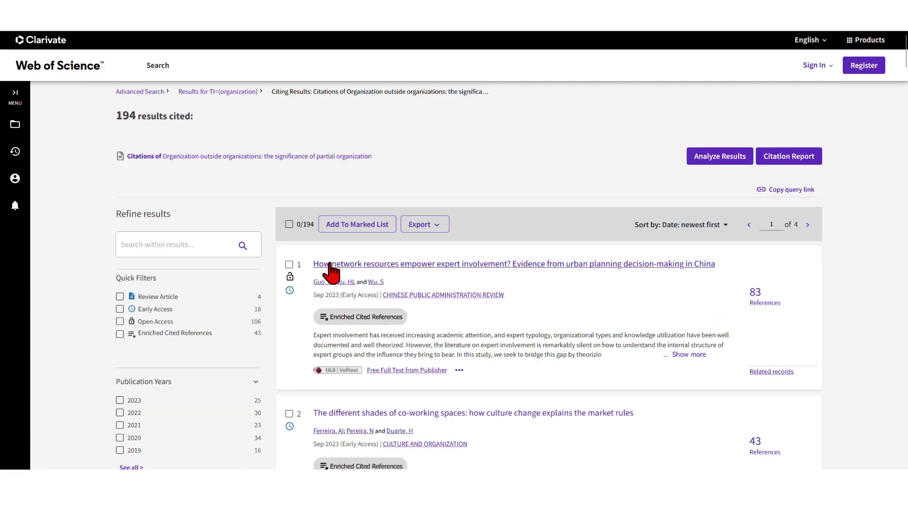
scroll(449, 341, "down", 5)
scroll(462, 353, "down", 5)
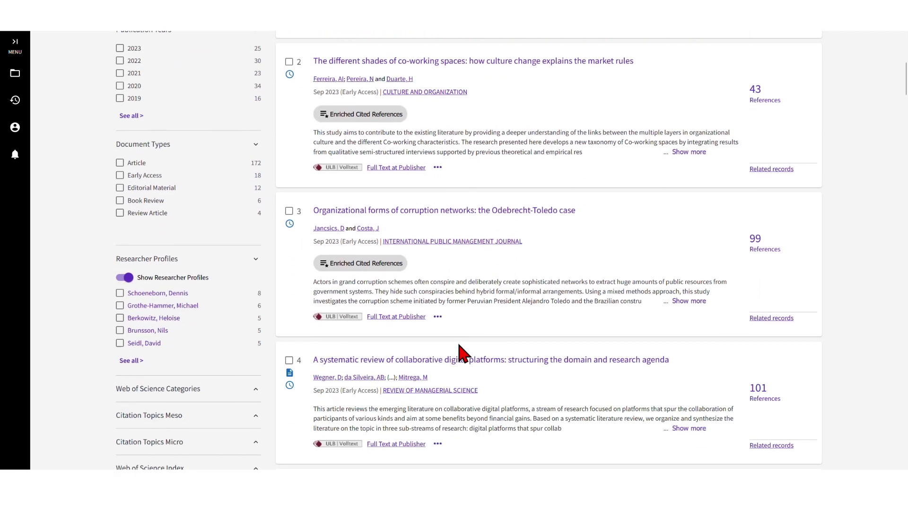
scroll(477, 343, "up", 10)
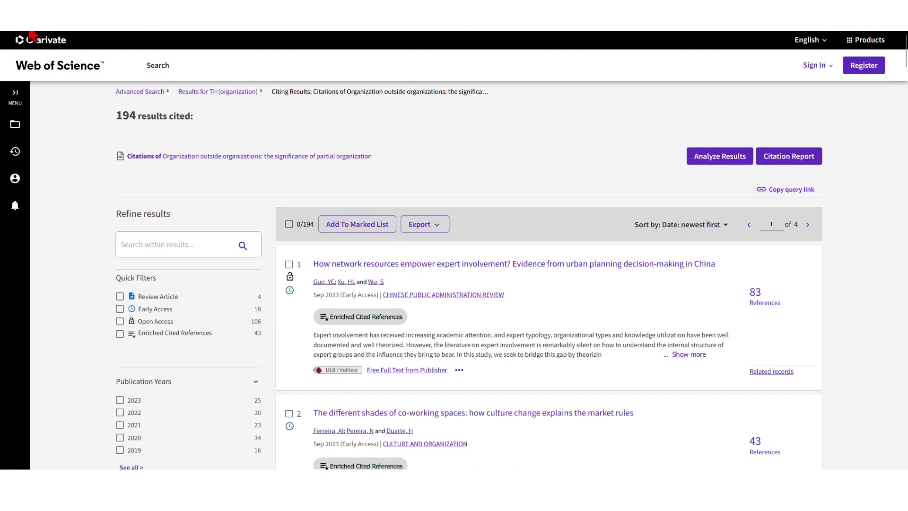
key("alt+Left")
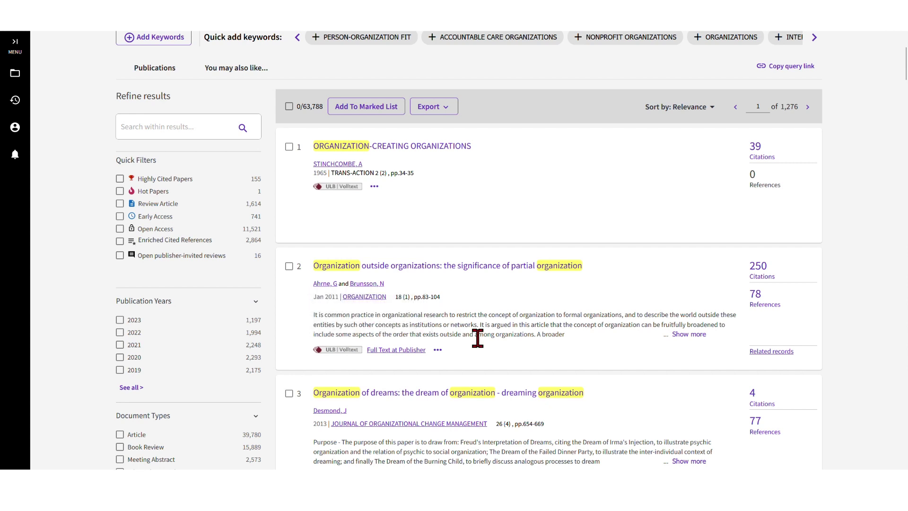
Step: View the related records of "Organization outside organizations" and return to the start of the TI=(organization) results
left_click(771, 351)
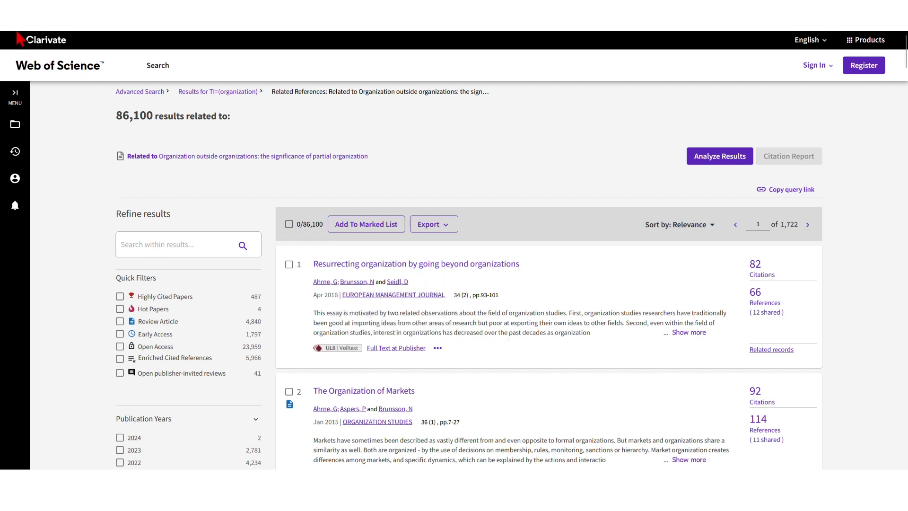
scroll(132, 92, "down", 4)
key("alt+Left")
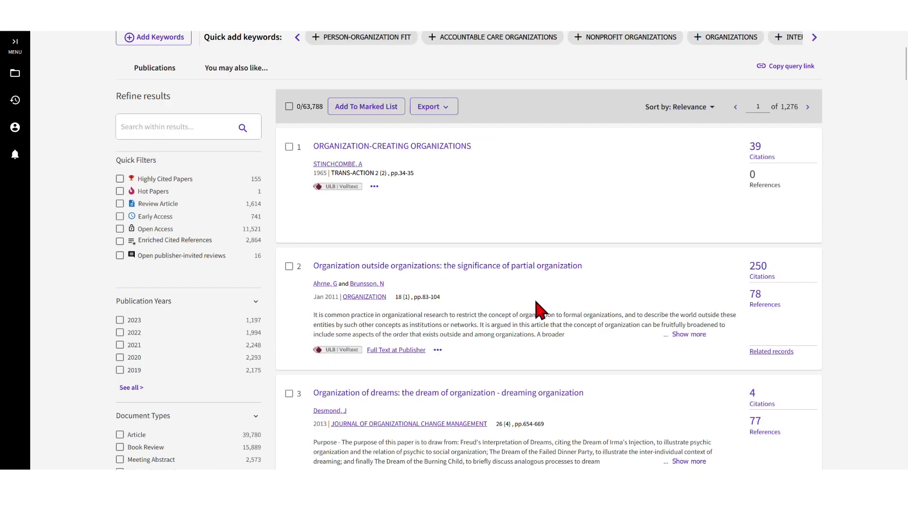
scroll(572, 320, "up", 3)
scroll(572, 321, "up", 1)
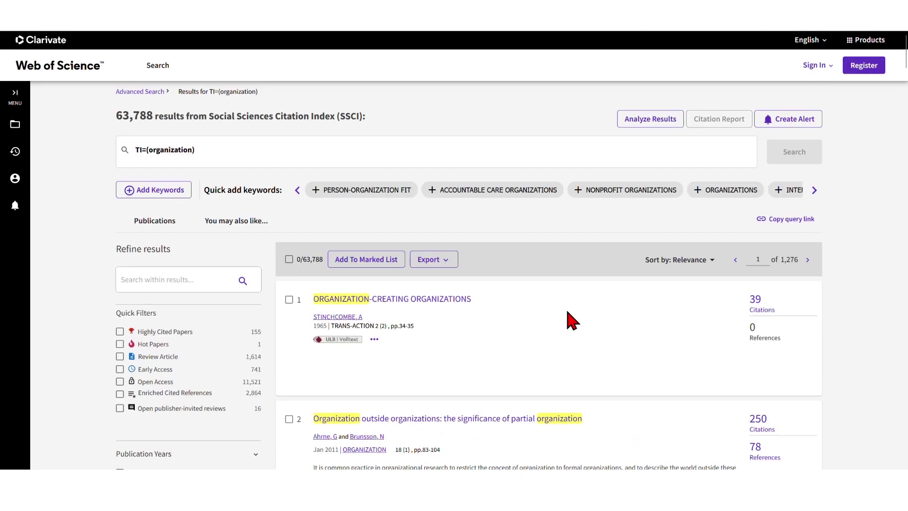